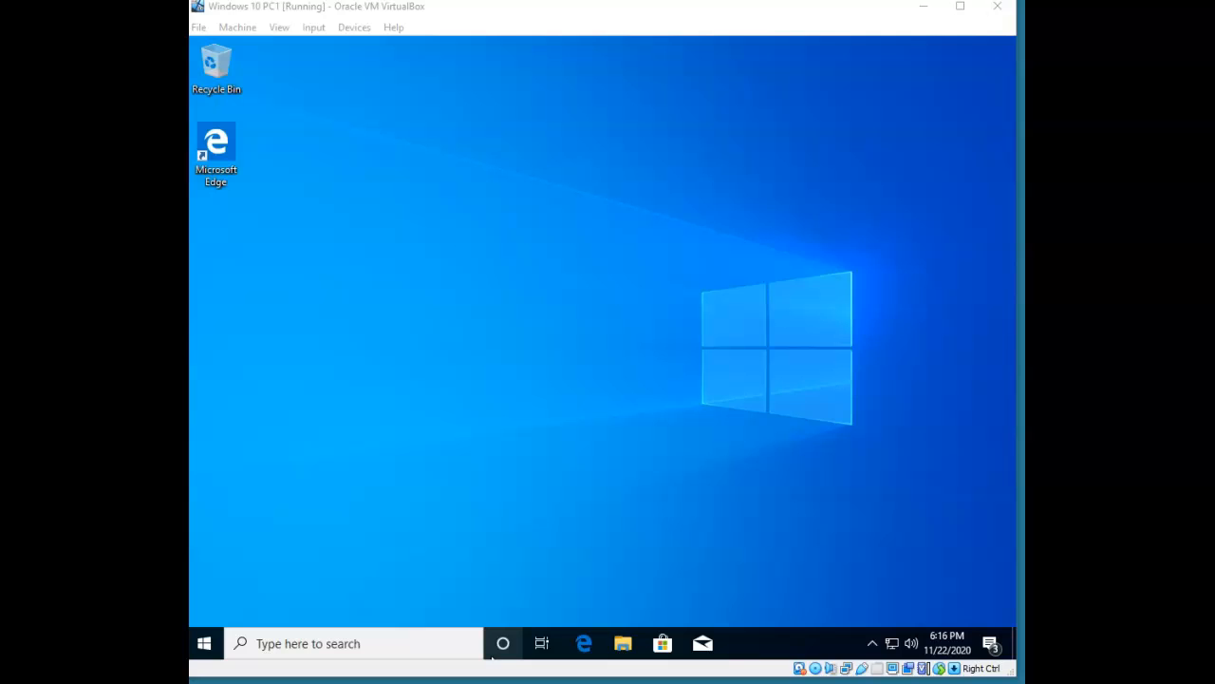
Open Local Disk (C:) in File Explorer and right-click the Freds Personnel Records folder.
left_click(623, 646)
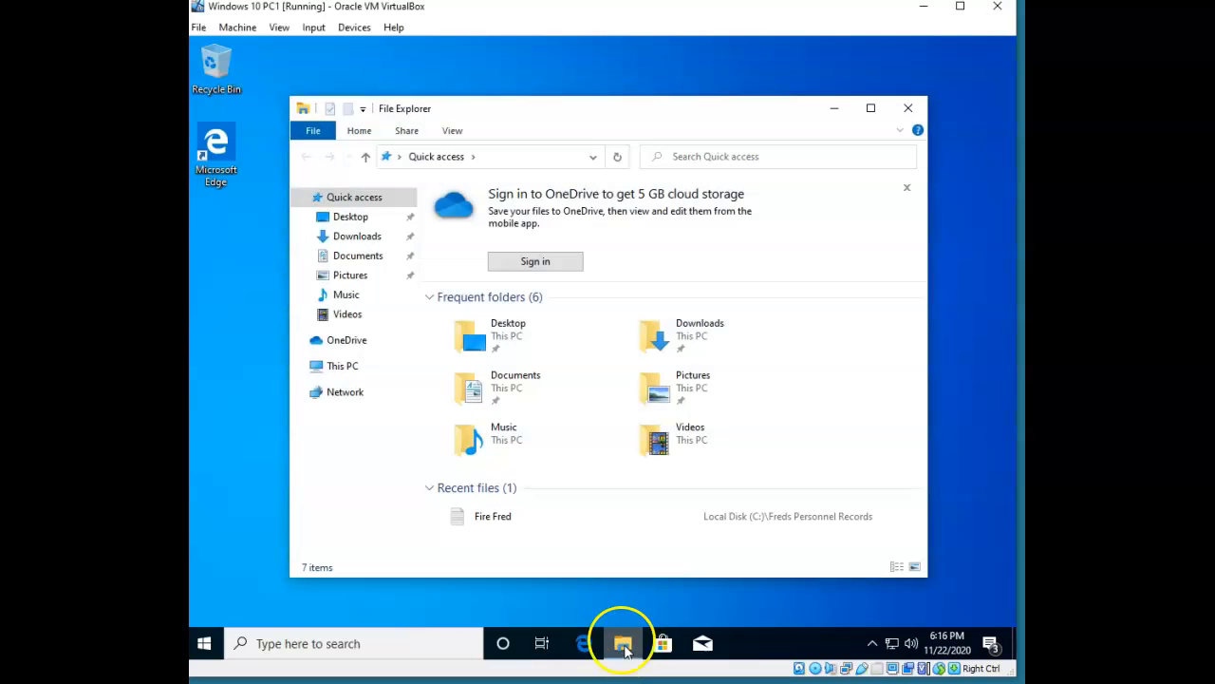
left_click(299, 365)
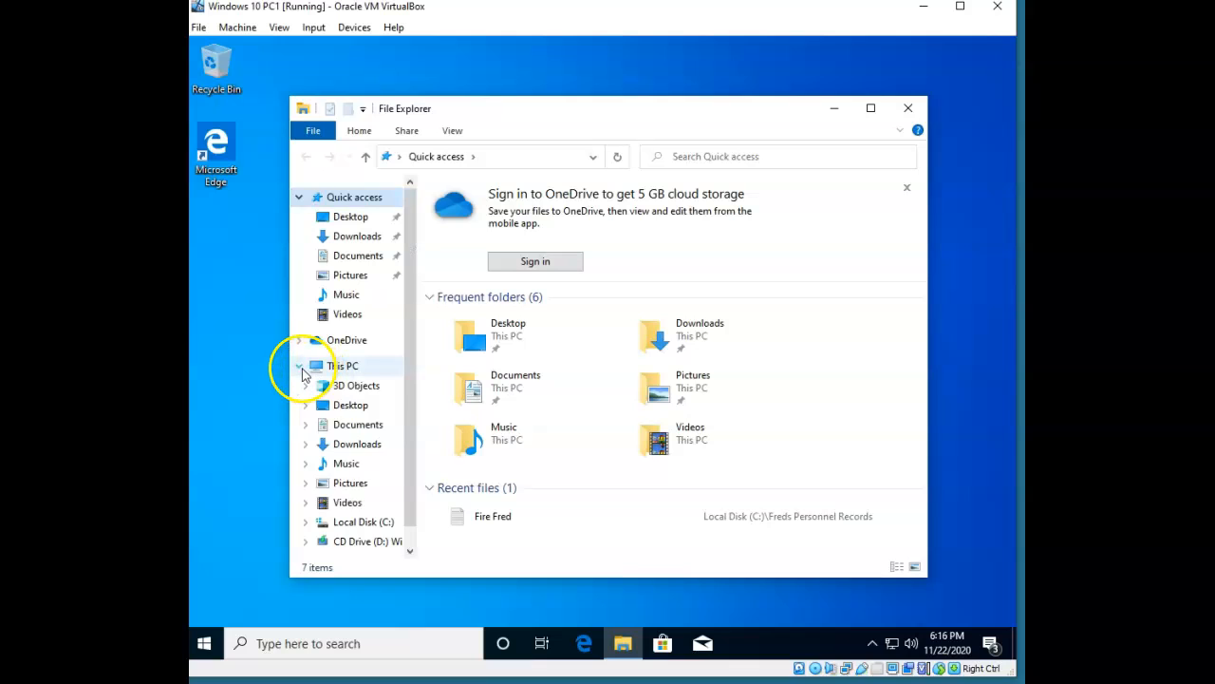
left_click(371, 524)
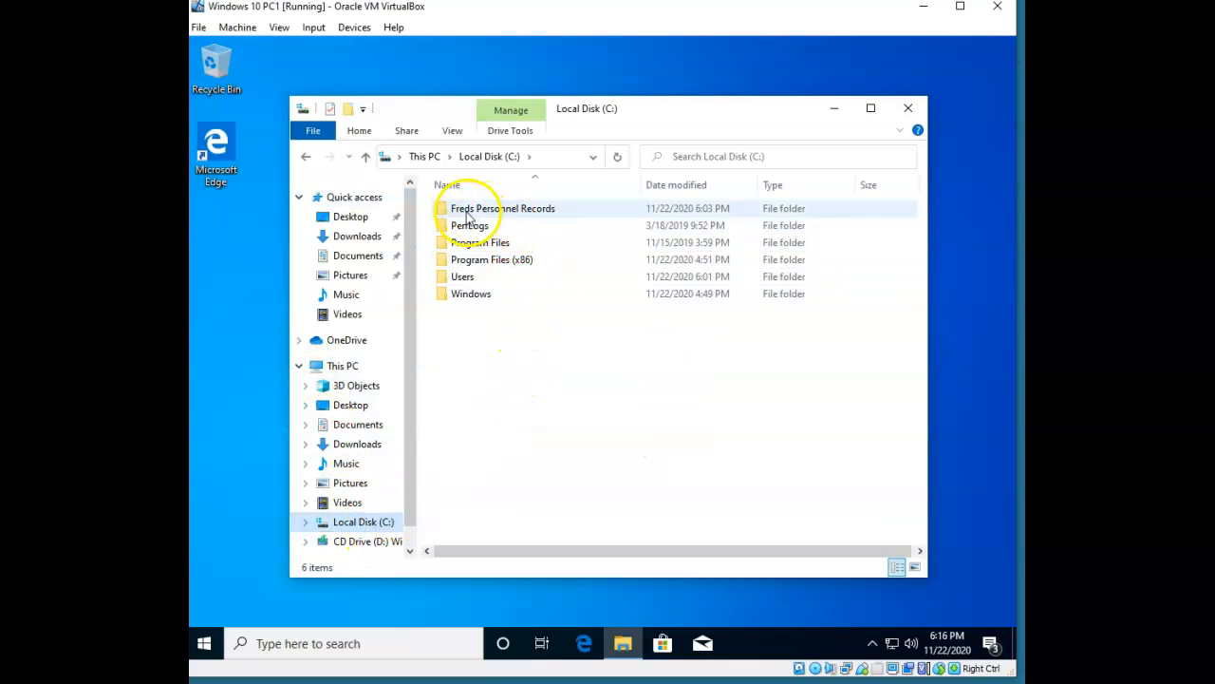
right_click(545, 209)
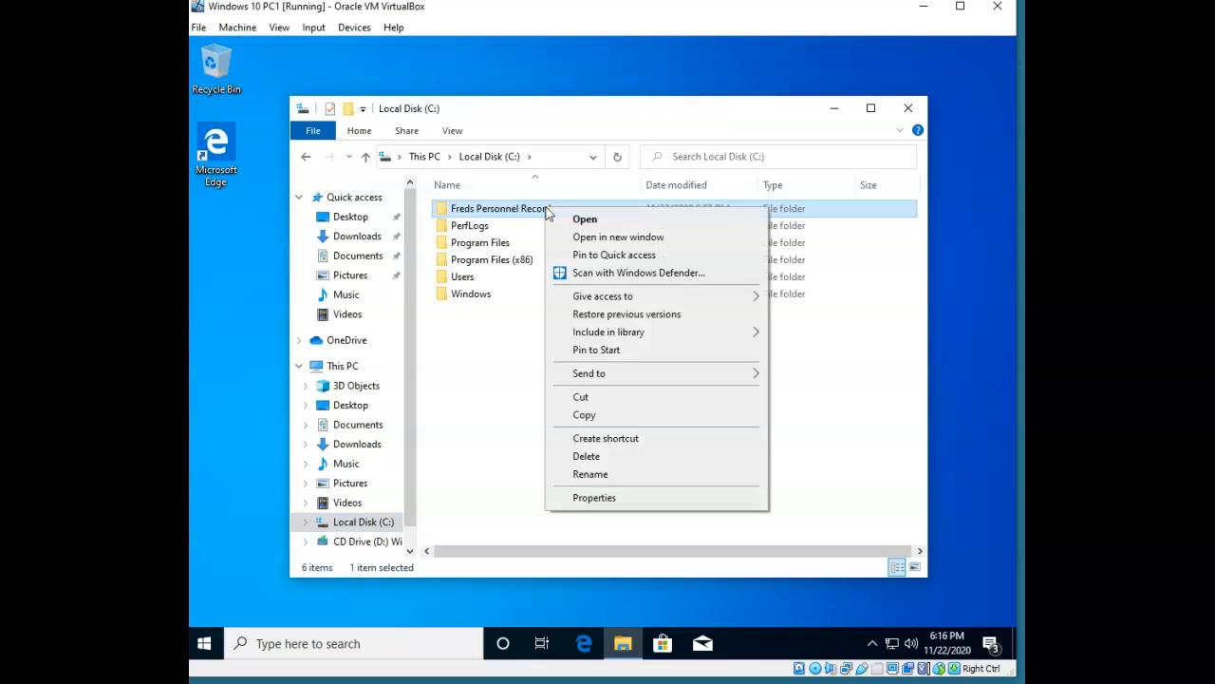
On the folder's Security tab, review the SYSTEM, Administrators and Users permissions.
left_click(627, 499)
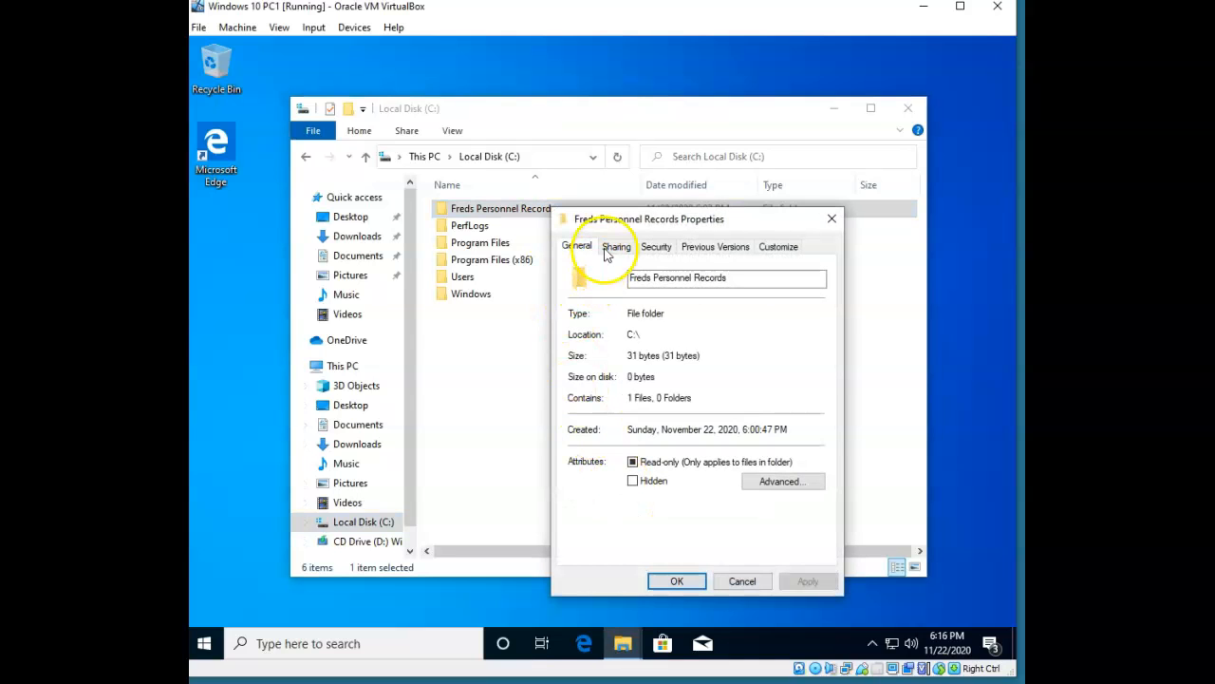
left_click(653, 248)
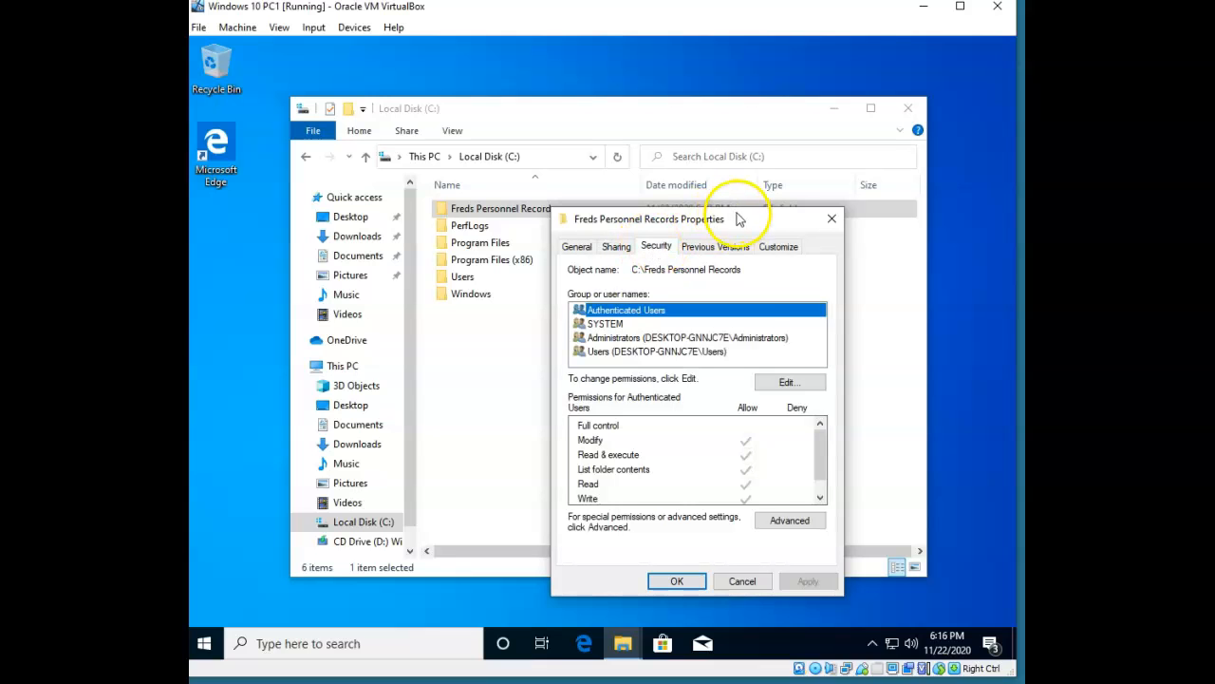
left_click_drag(740, 222, 615, 152)
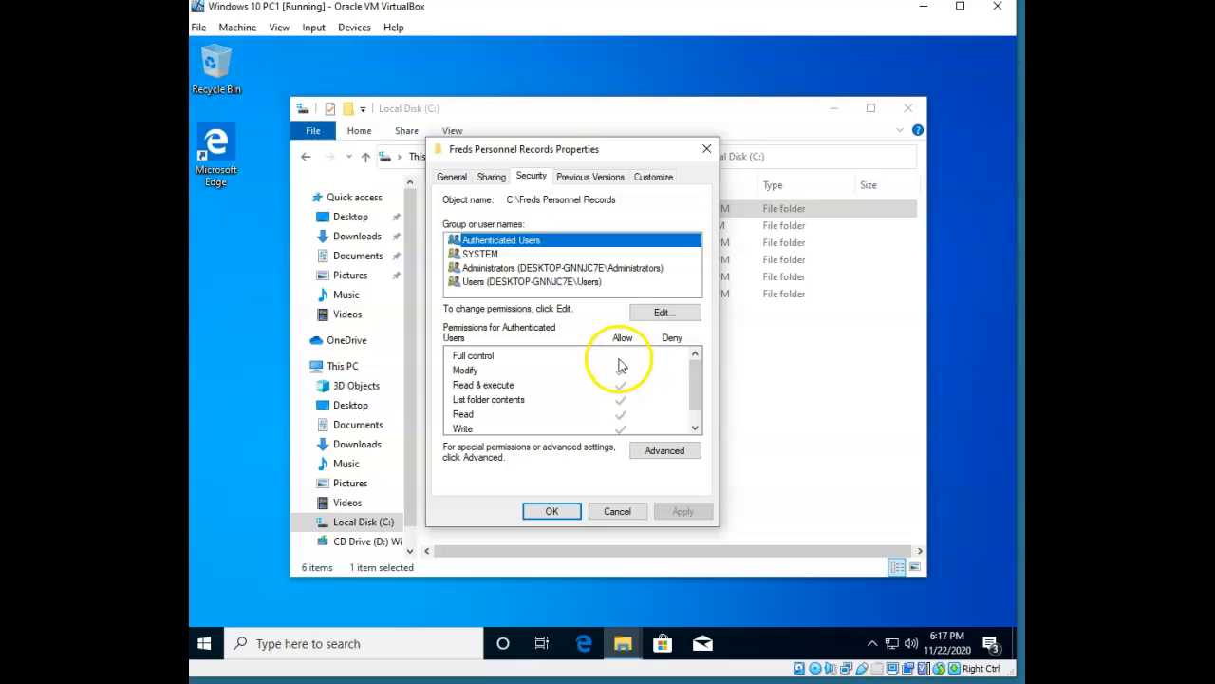
left_click(482, 254)
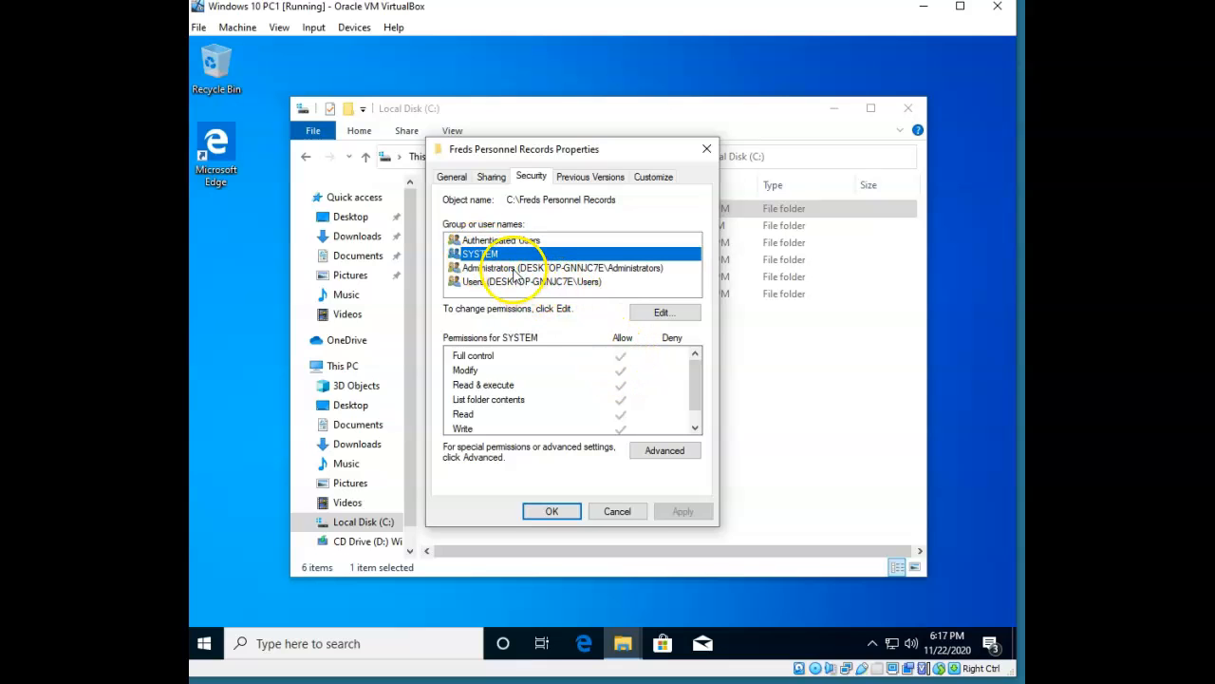
left_click(515, 270)
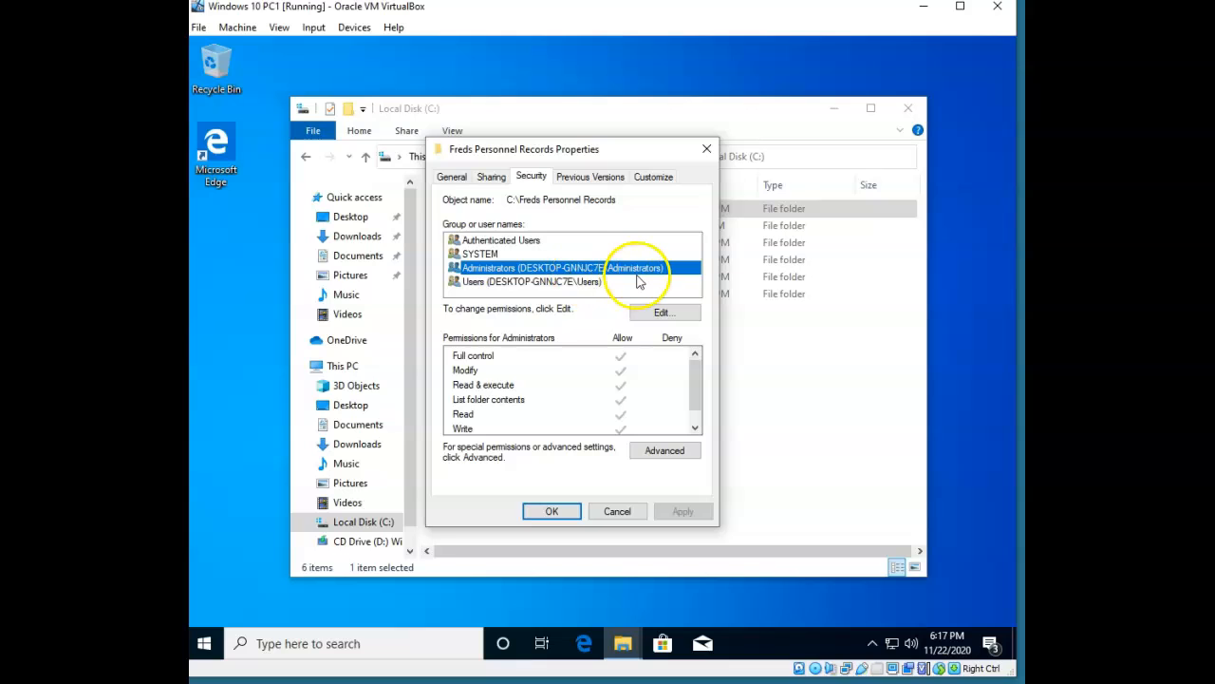
left_click(531, 282)
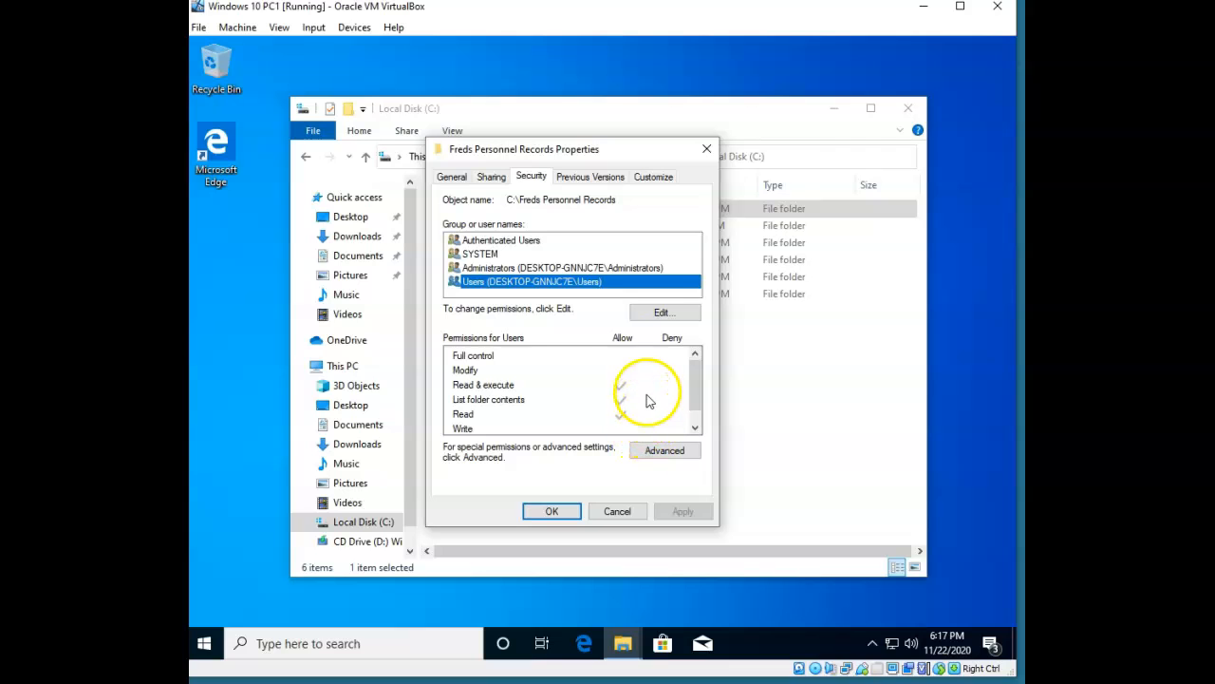
left_click(788, 350)
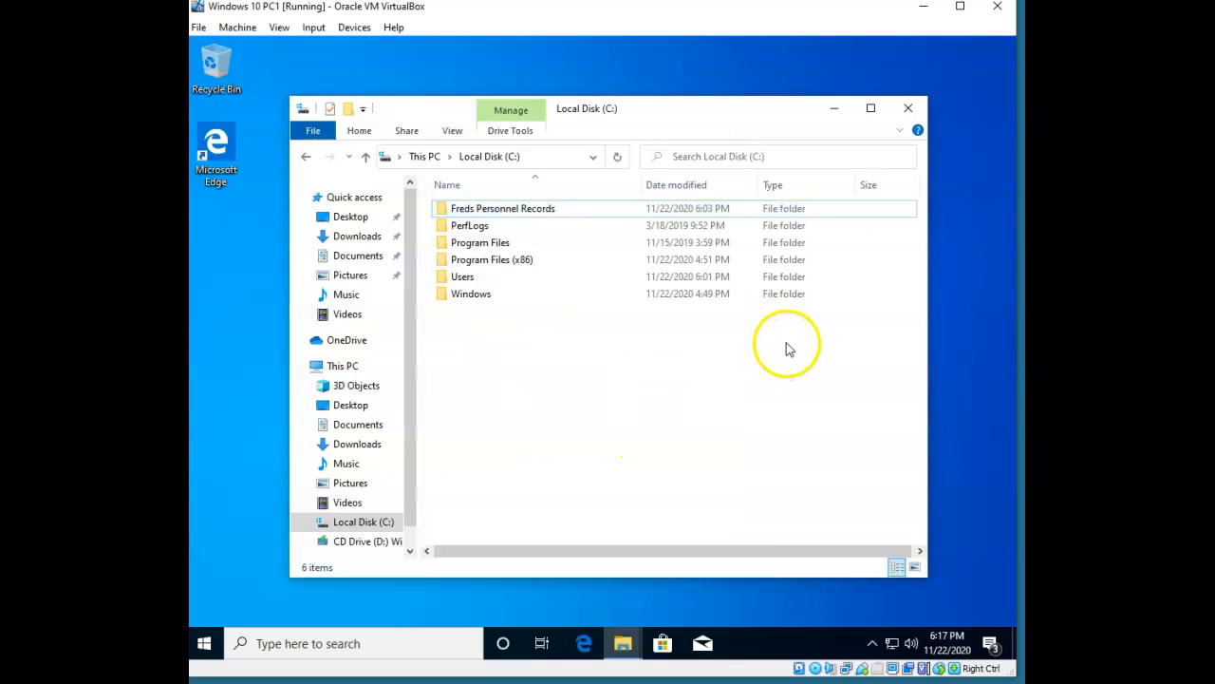
double_click(534, 211)
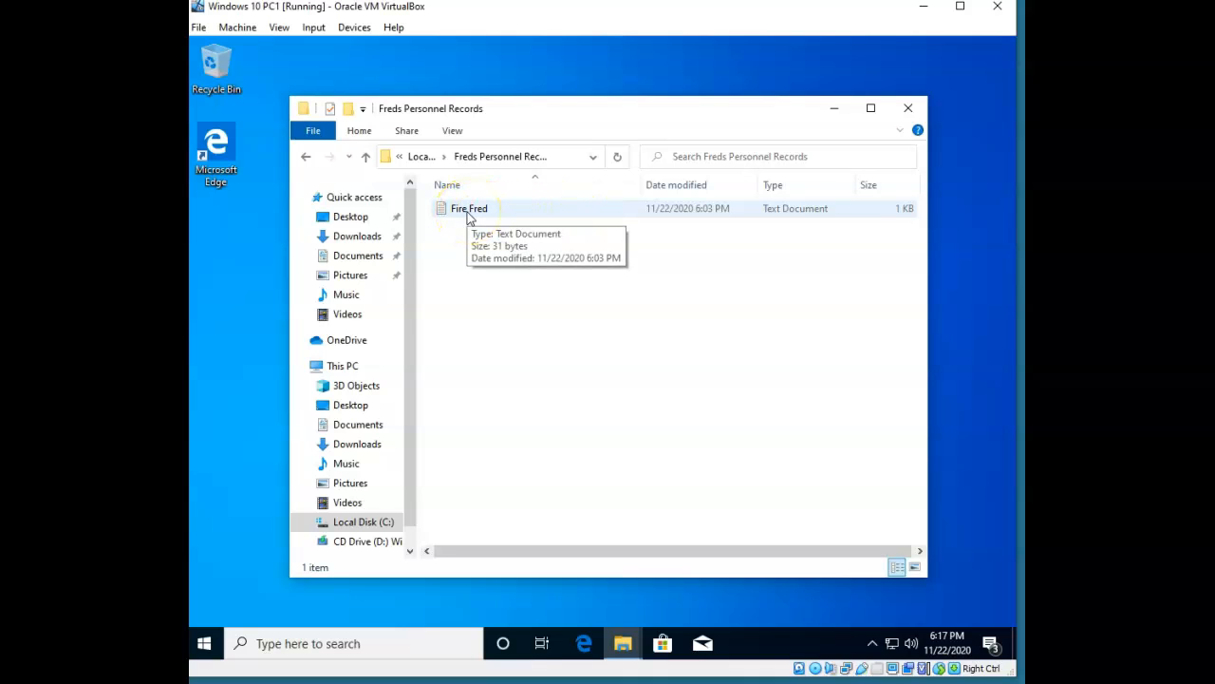
double_click(468, 212)
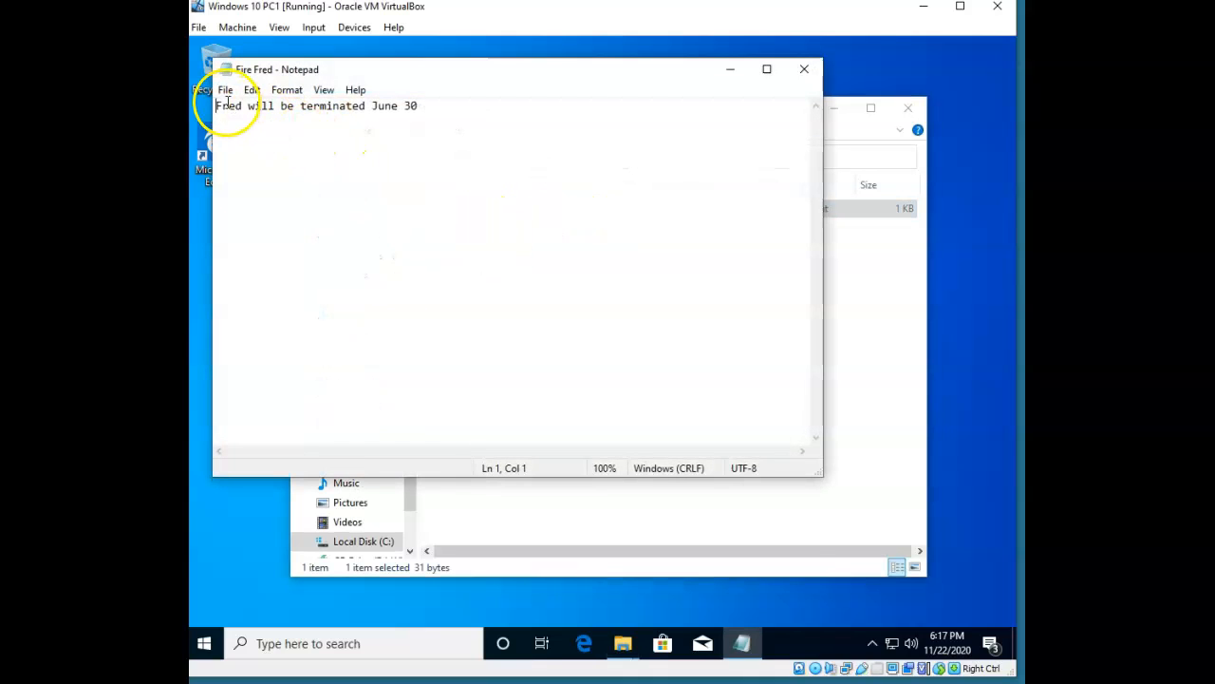
left_click(805, 69)
left_click(366, 156)
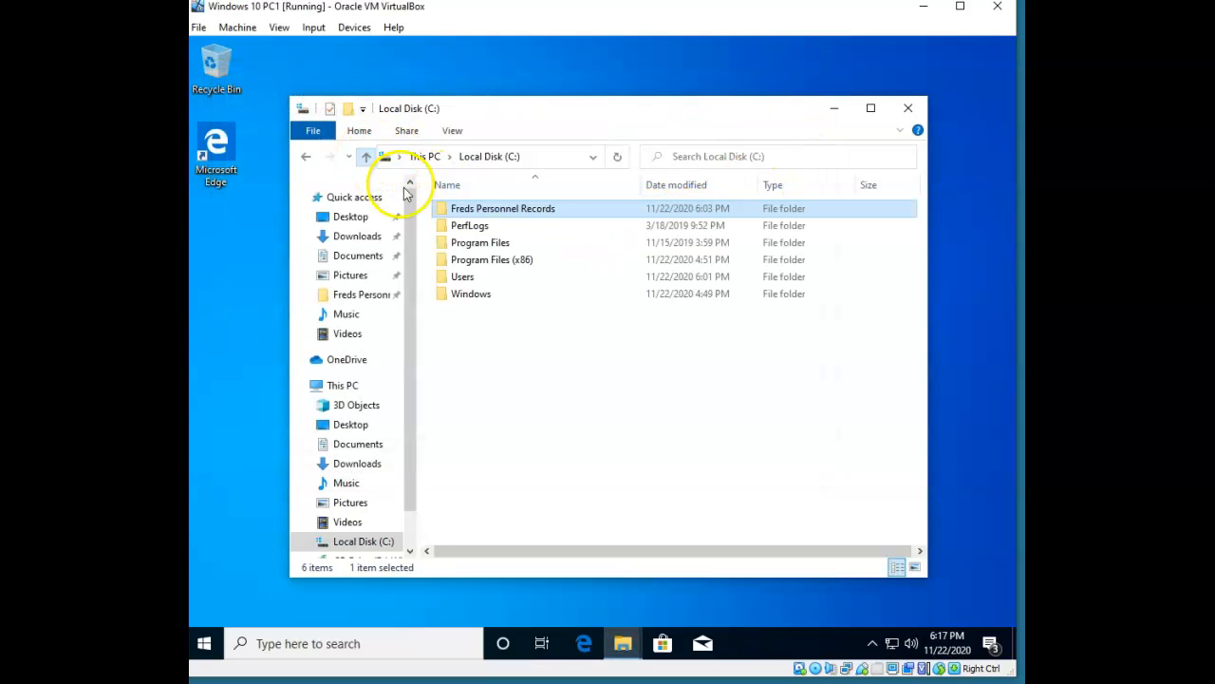
From the folder's permission editor, search all local accounts and select Fred to add.
right_click(545, 217)
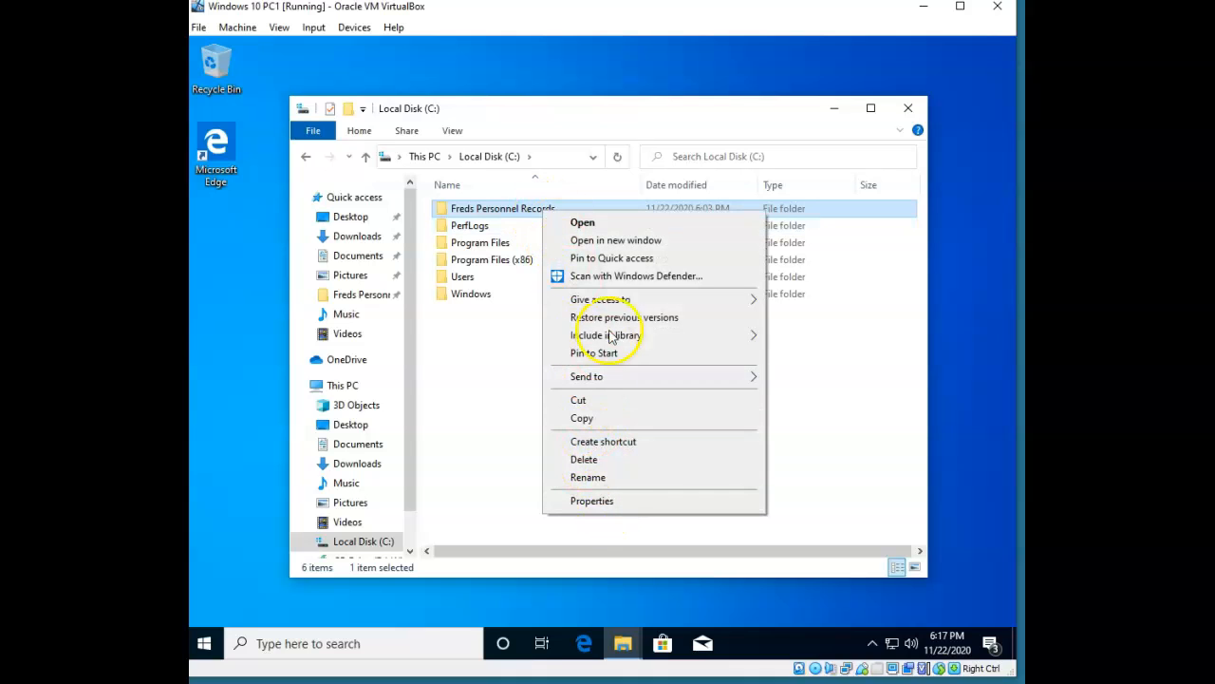
left_click(614, 501)
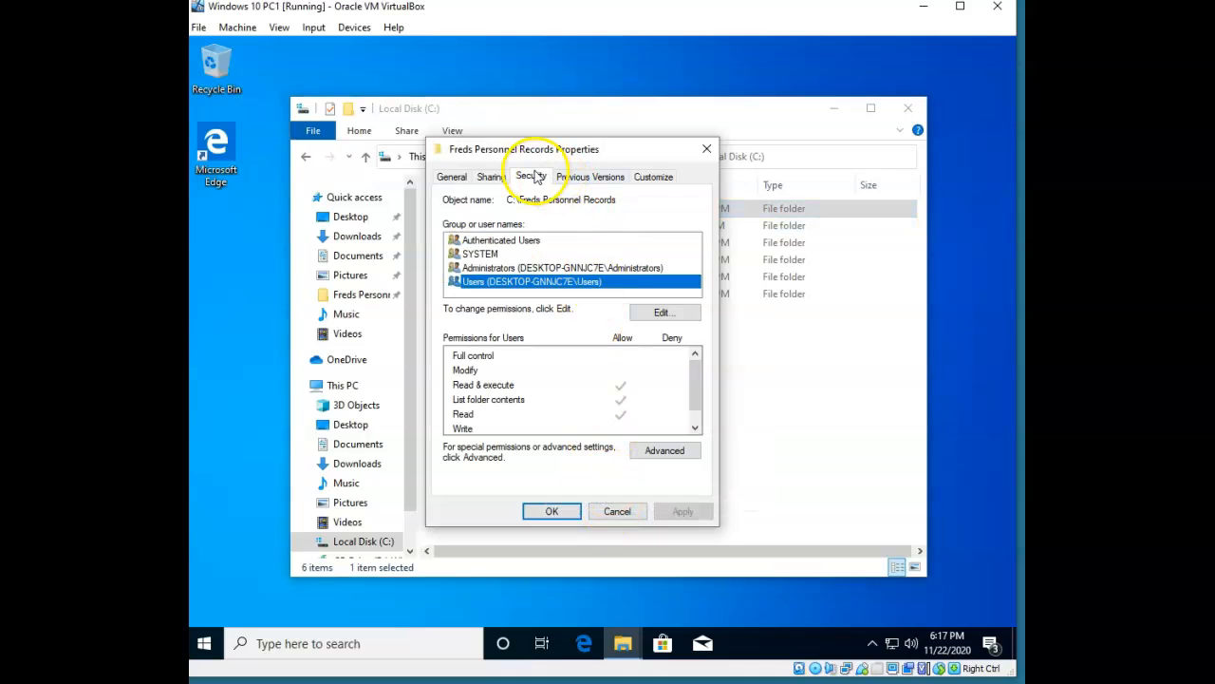
left_click(676, 313)
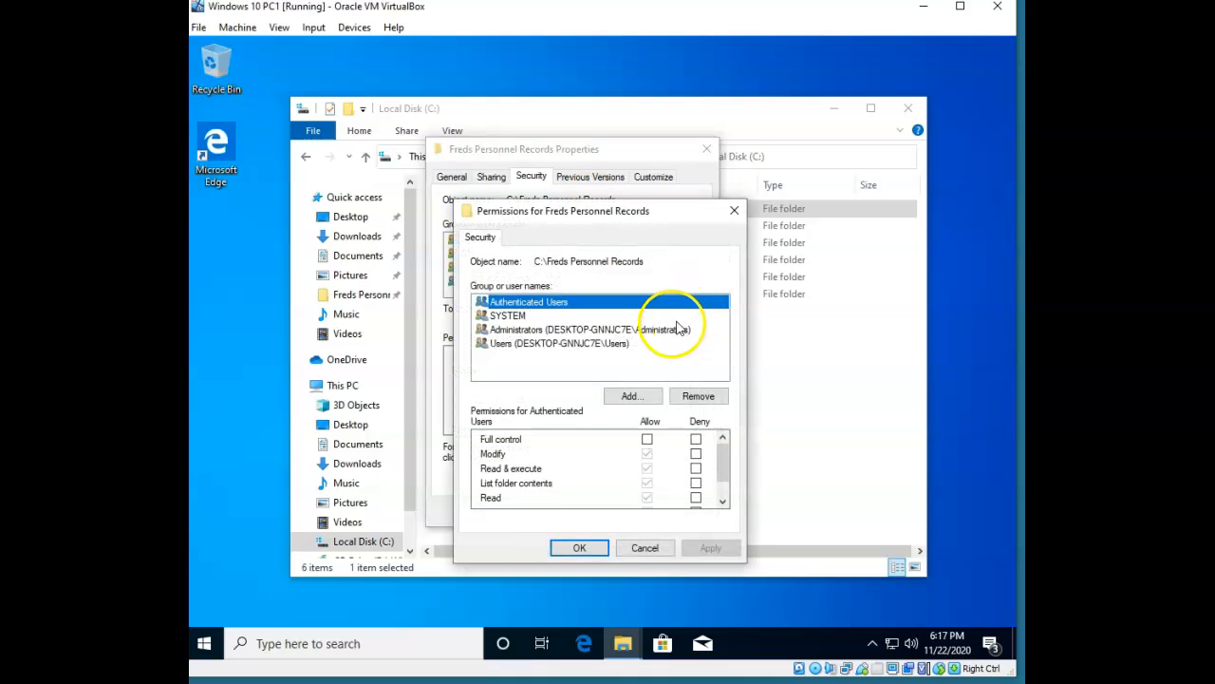
left_click(632, 397)
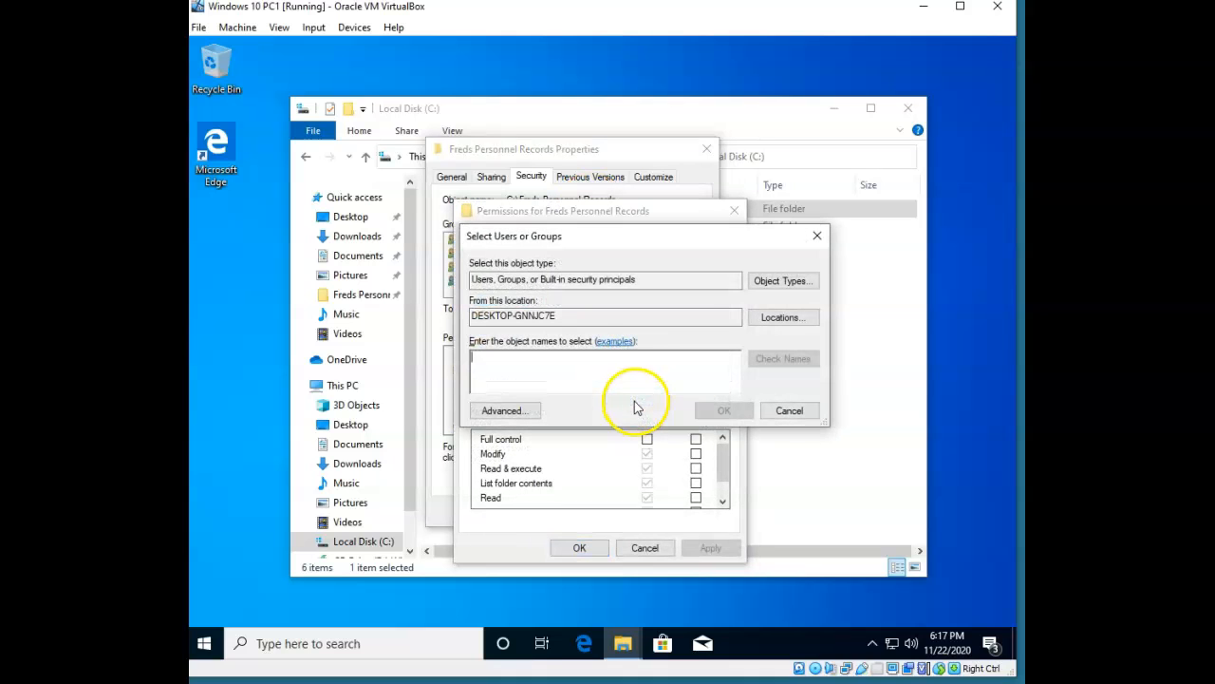
left_click(527, 414)
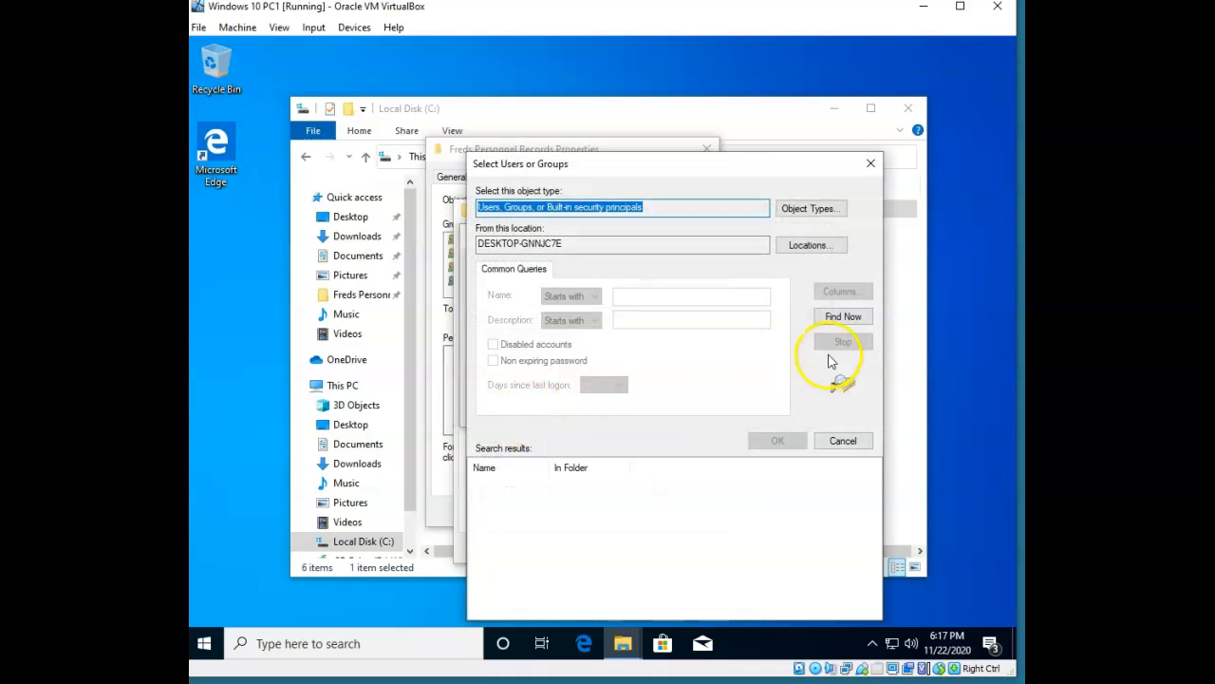
left_click(844, 317)
scroll(703, 532, "down", 5)
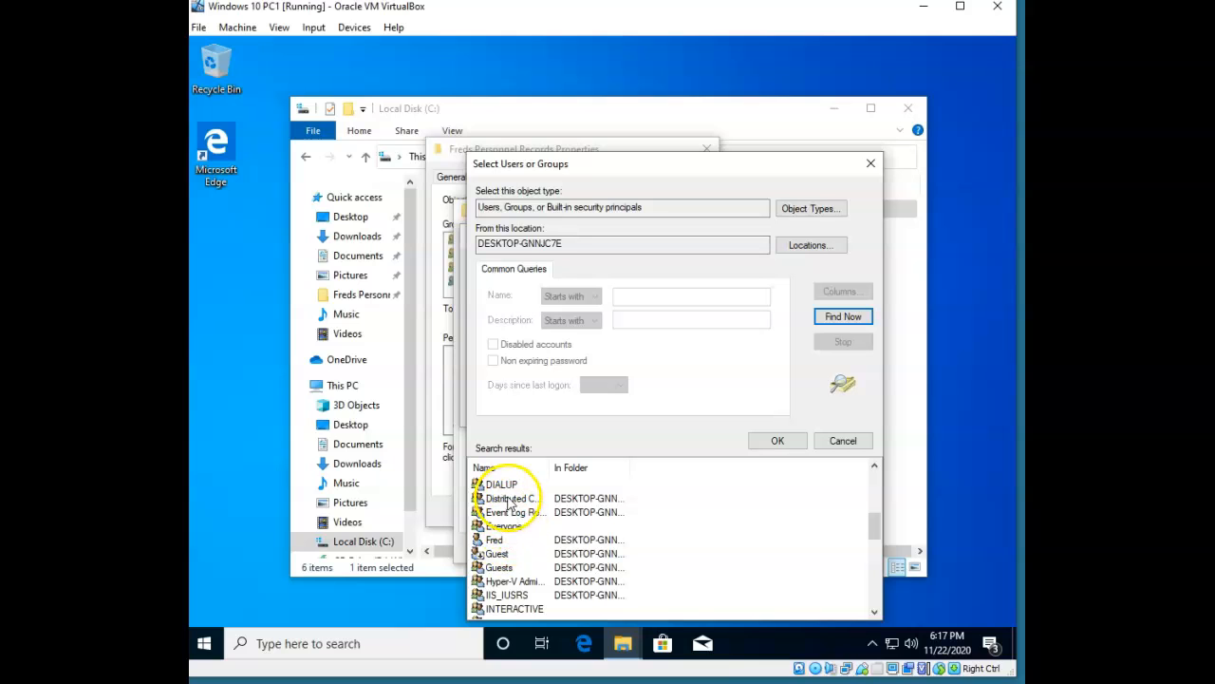
left_click(495, 540)
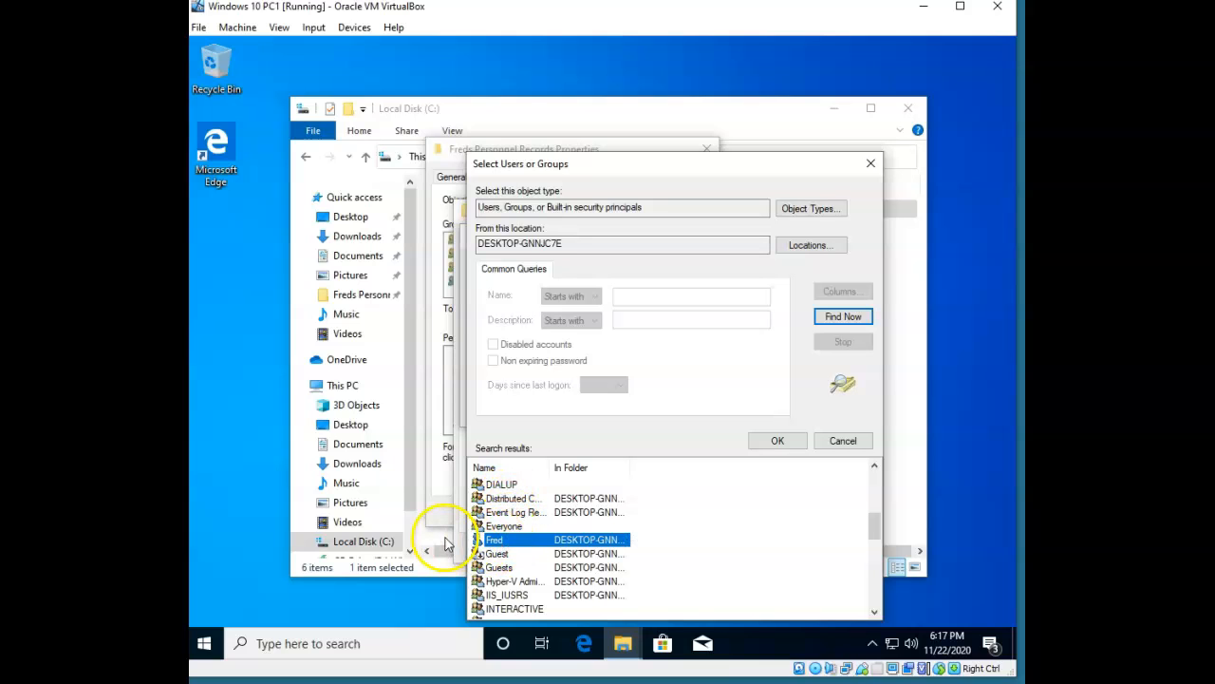
left_click(778, 441)
Give Fred Deny Full control on Freds Personnel Records, accepting the deny warning.
left_click(746, 416)
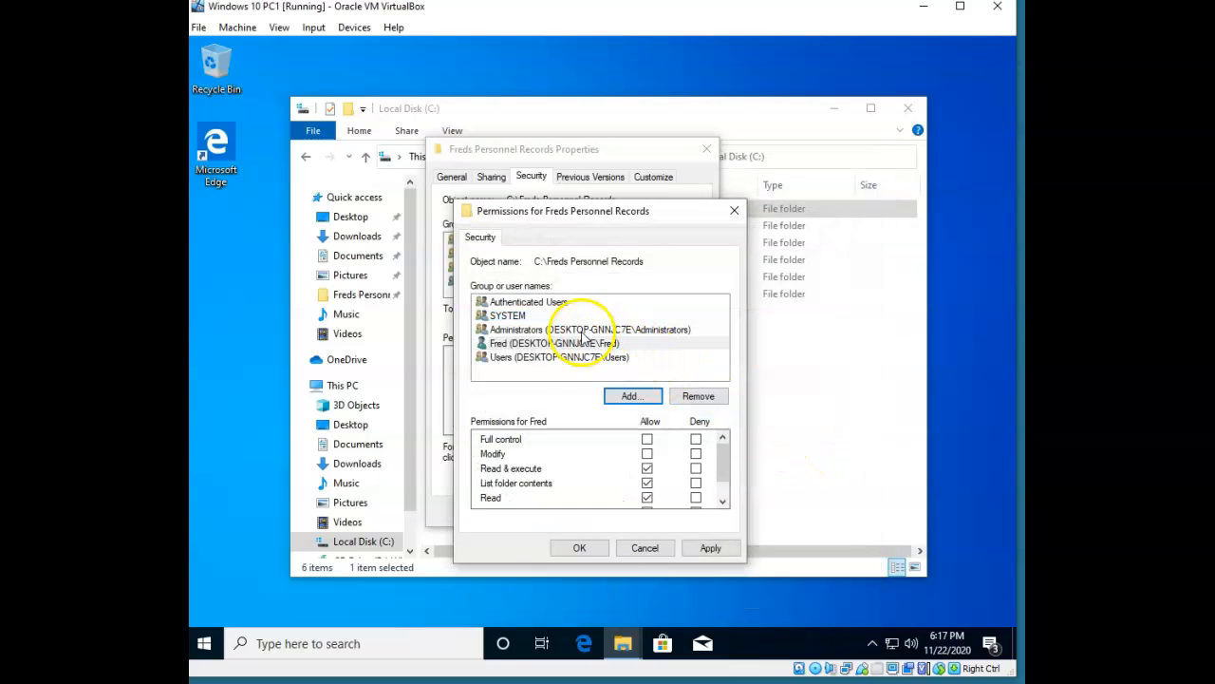
left_click(520, 345)
left_click(696, 440)
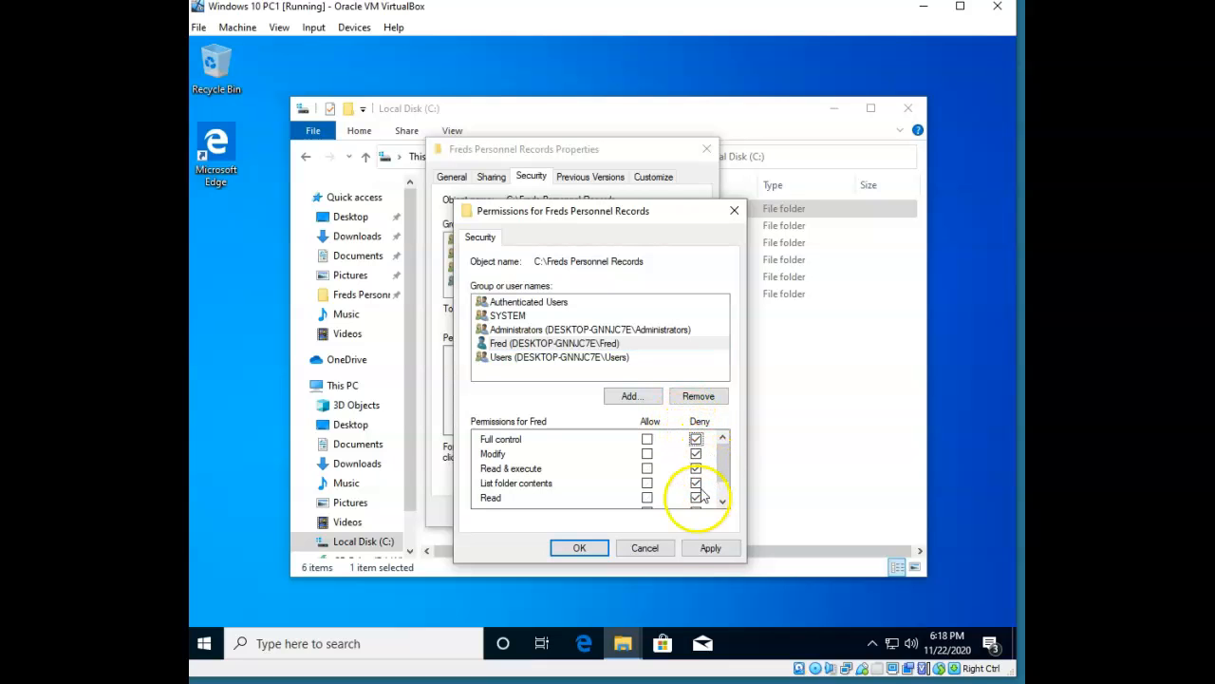
left_click(709, 551)
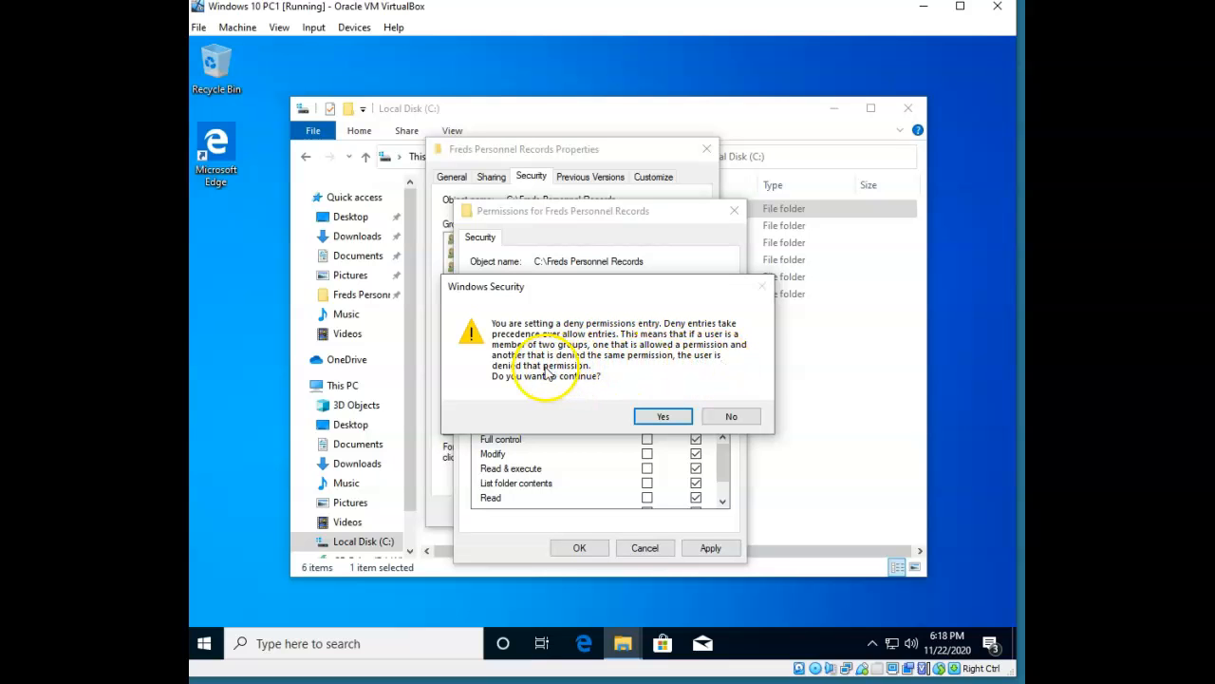
left_click(660, 417)
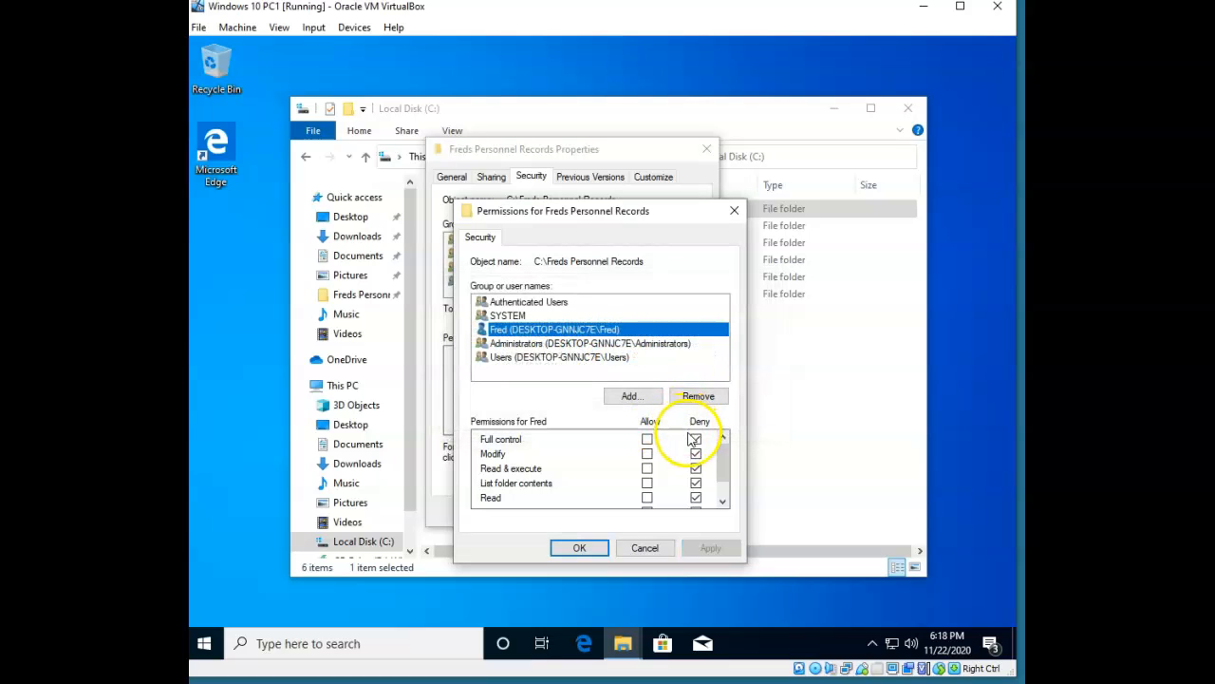
left_click(579, 548)
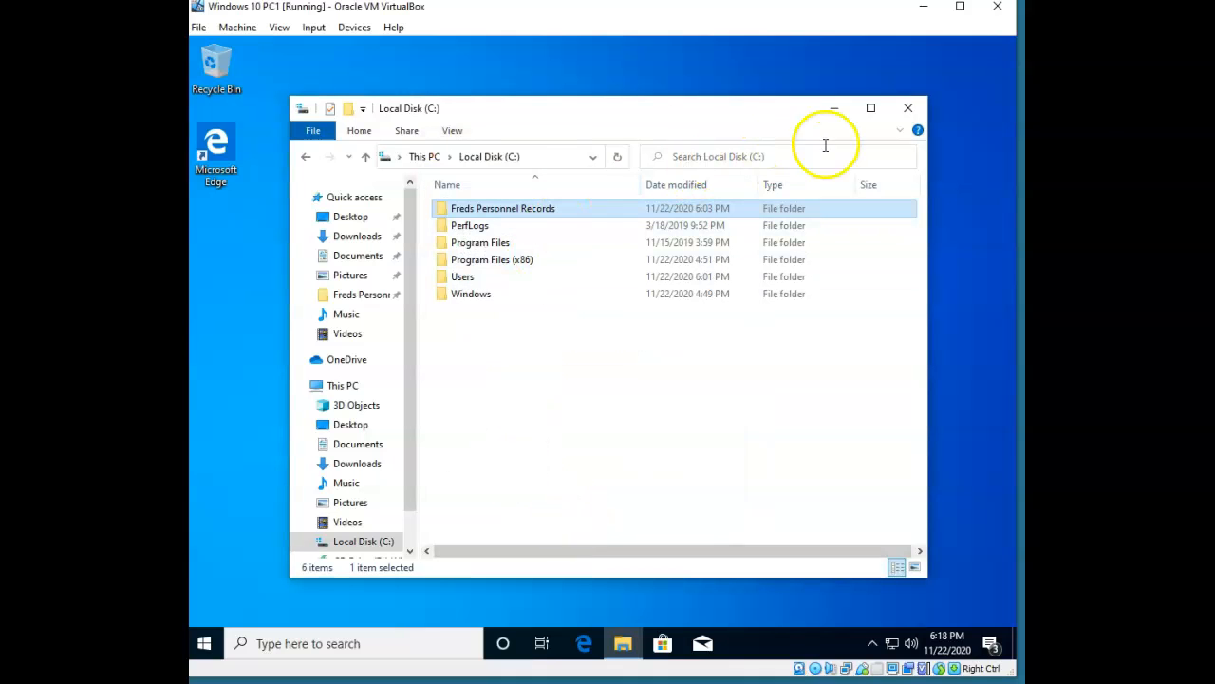
Close the C: drive window and sign in as Fred with his account password.
left_click(909, 113)
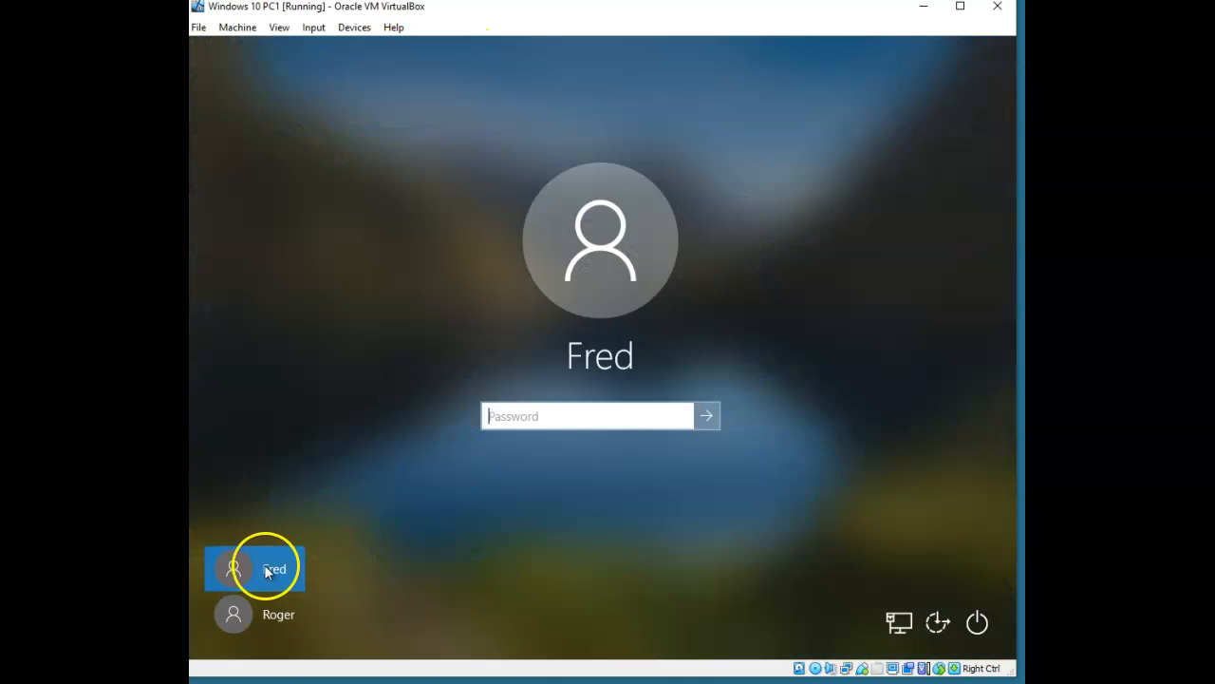
type("Pa$$w0rd")
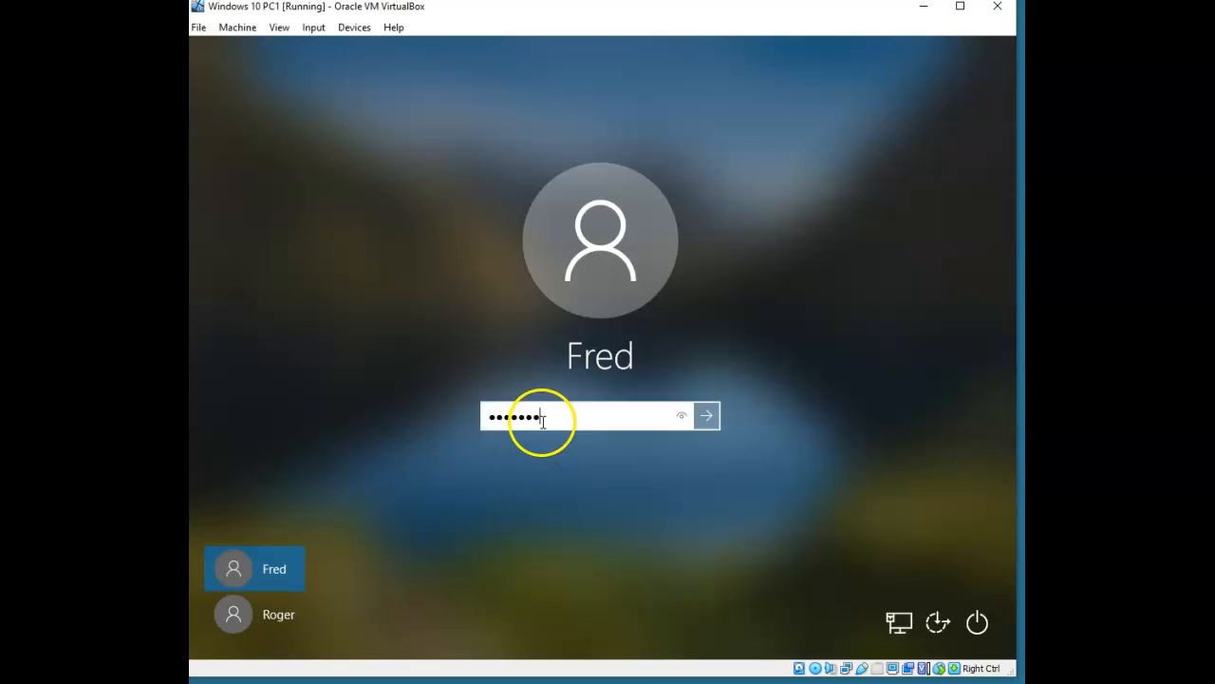
key("Return")
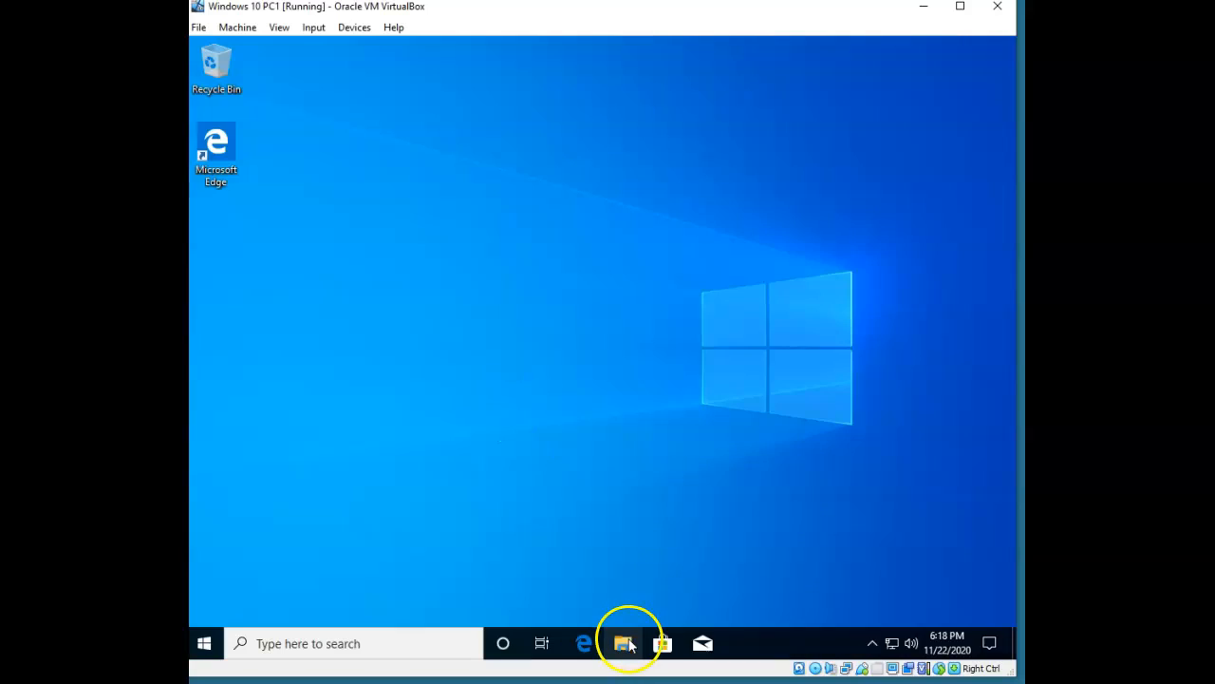
As Fred, browse to Local Disk (C:) and try opening Freds Personnel Records.
left_click(622, 643)
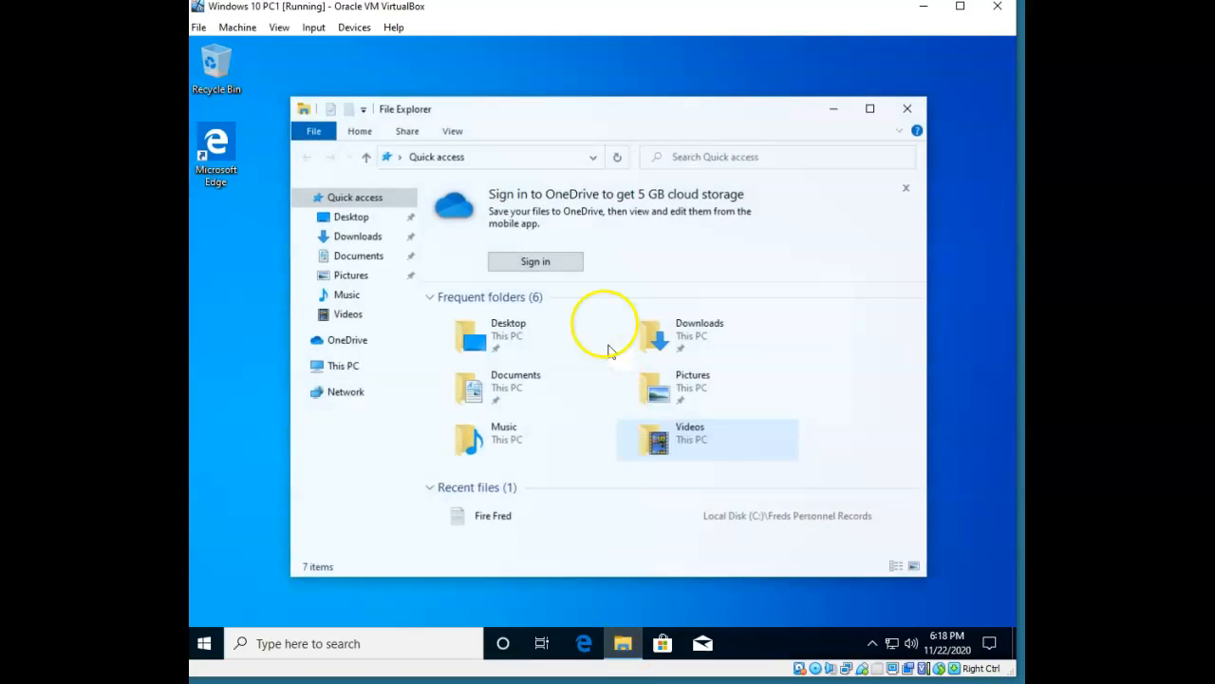
left_click(323, 366)
double_click(483, 430)
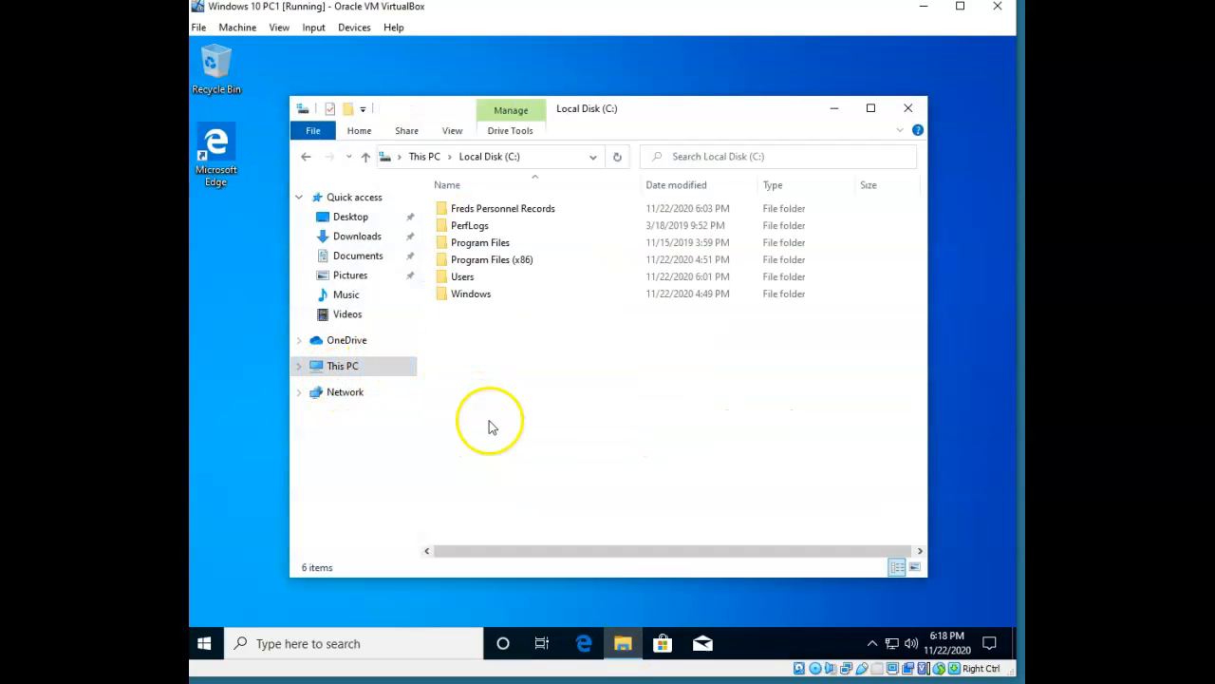
double_click(547, 209)
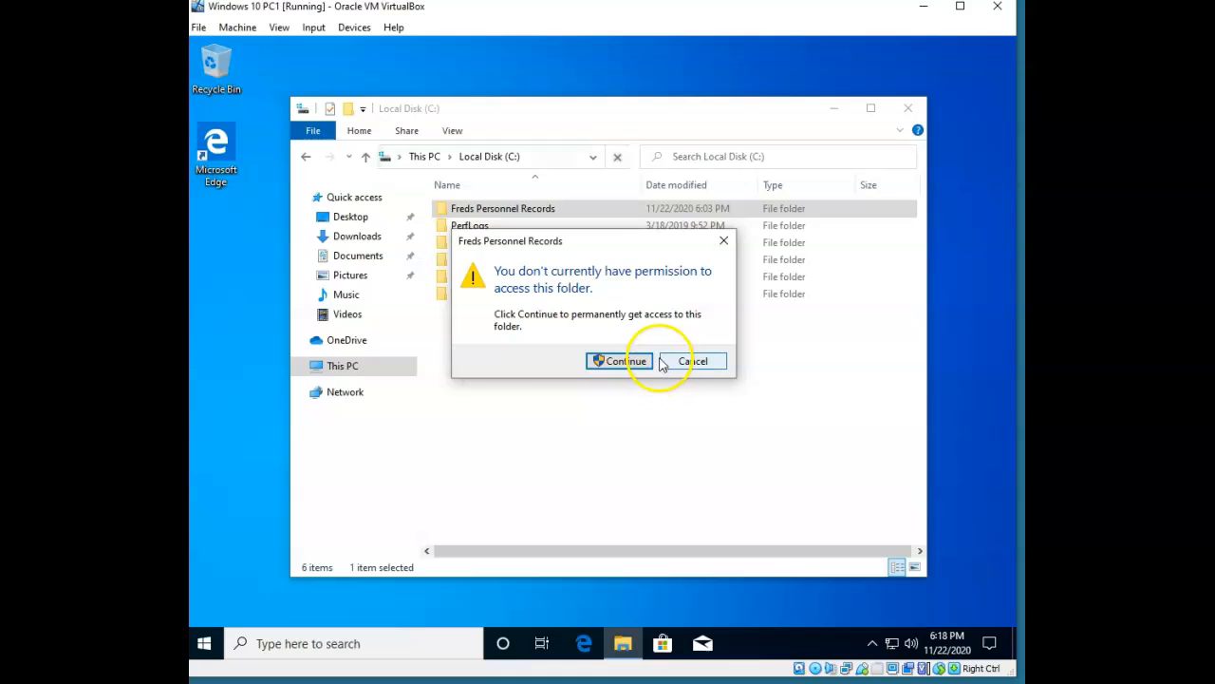
Request permanent folder access, then cancel the administrator password prompt.
left_click(650, 363)
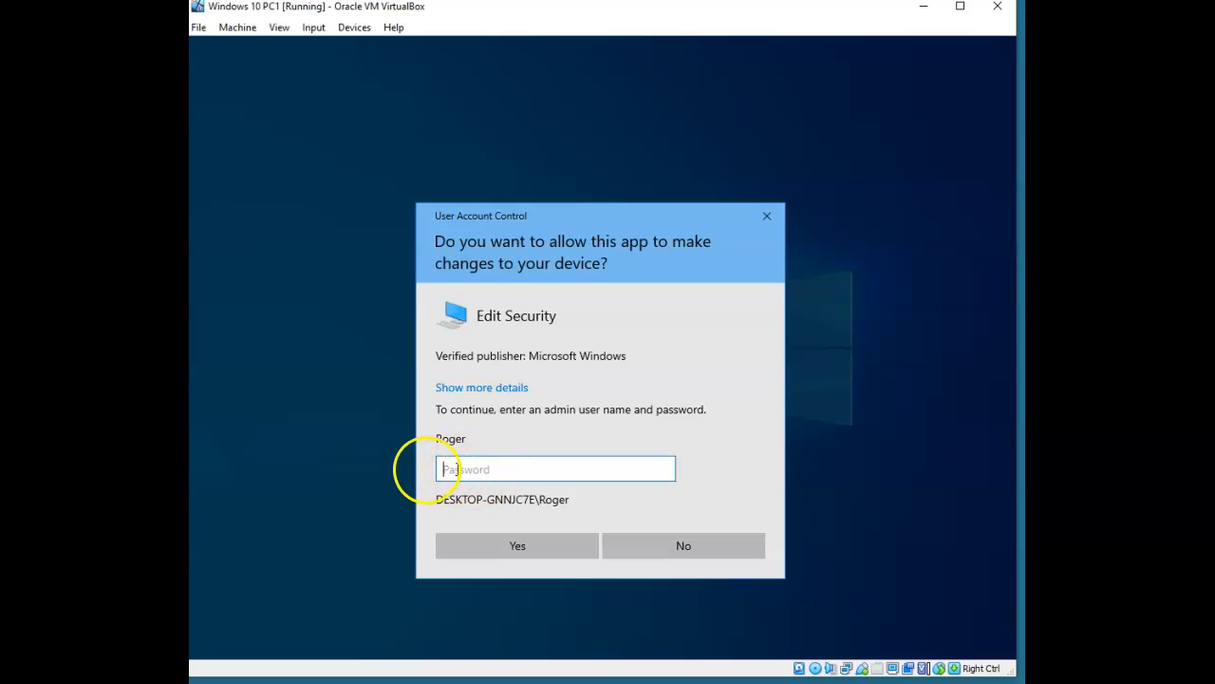
left_click(767, 215)
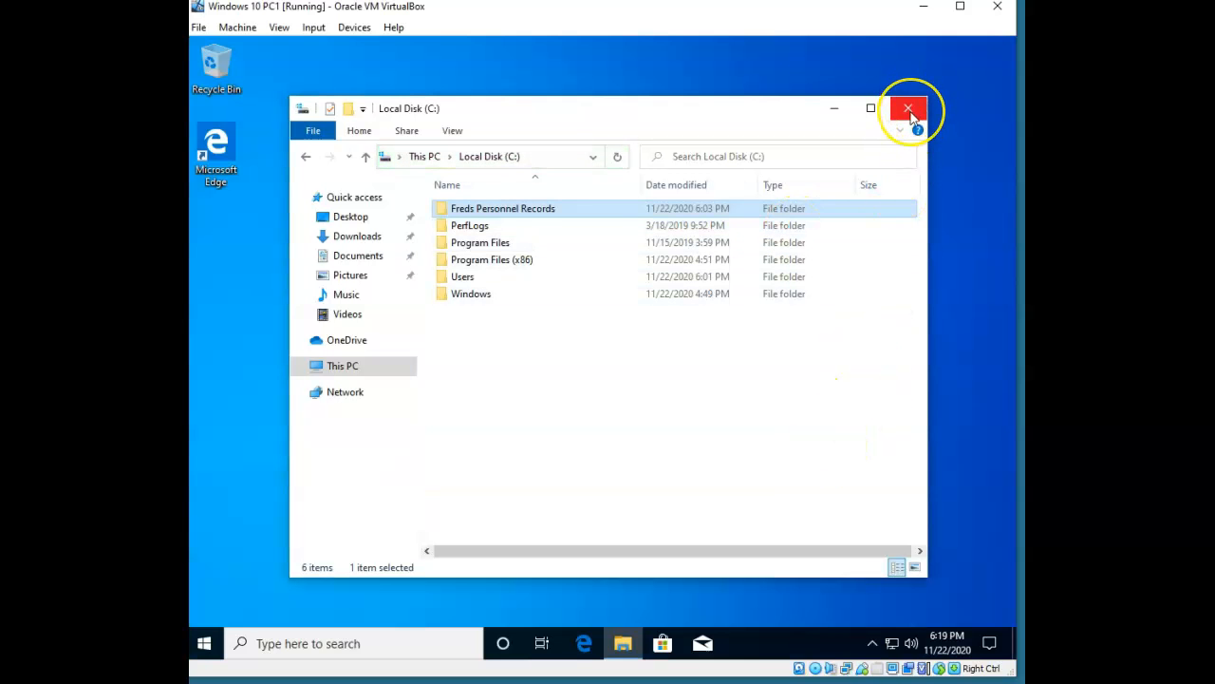
Reopen Local Disk (C:) and view Freds Personnel Records' Security tab, which requires Read permission.
left_click(909, 111)
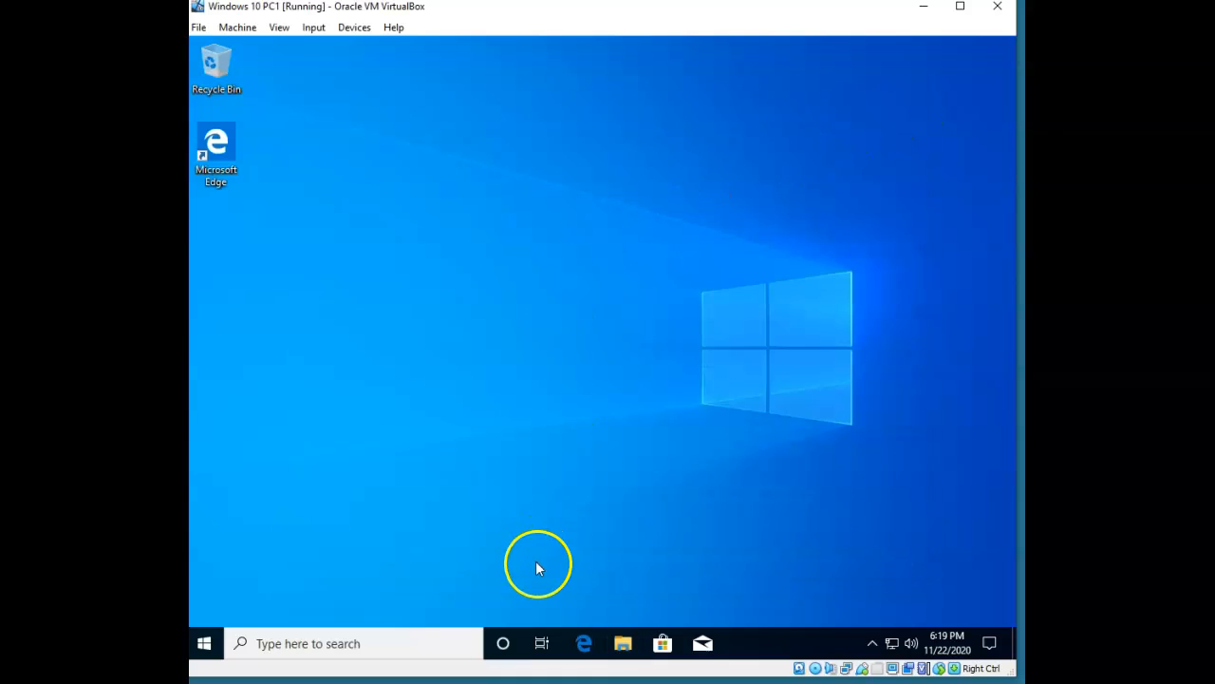
left_click(623, 645)
left_click(344, 366)
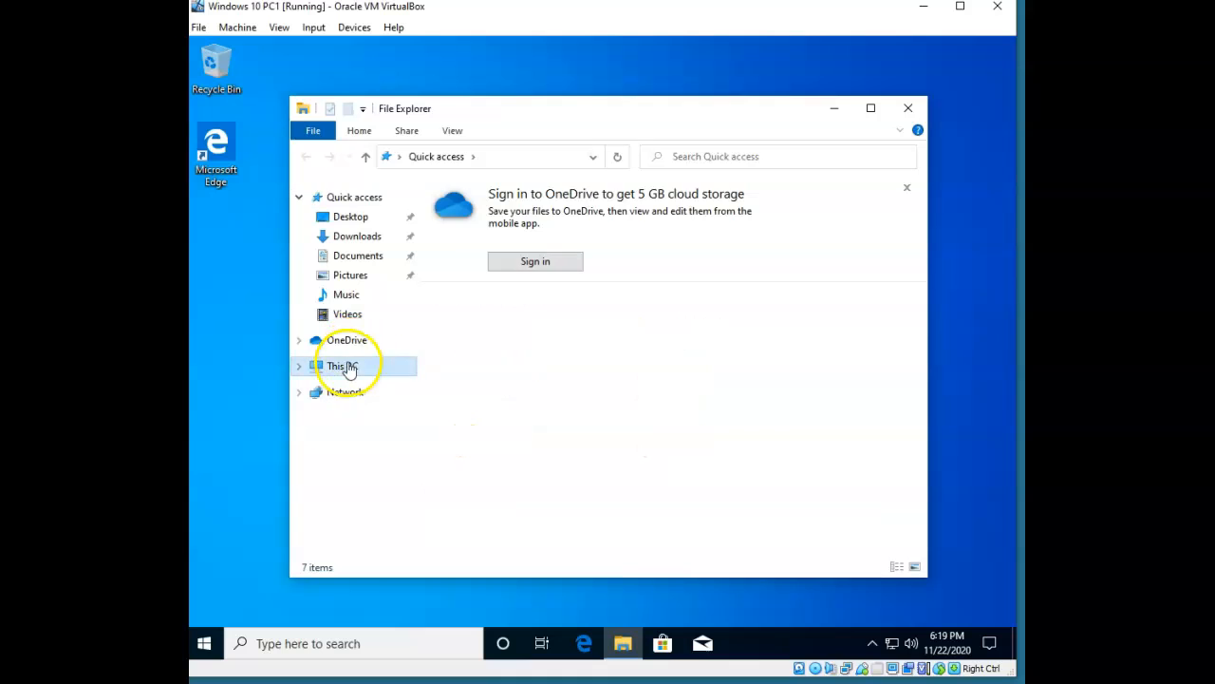
double_click(504, 420)
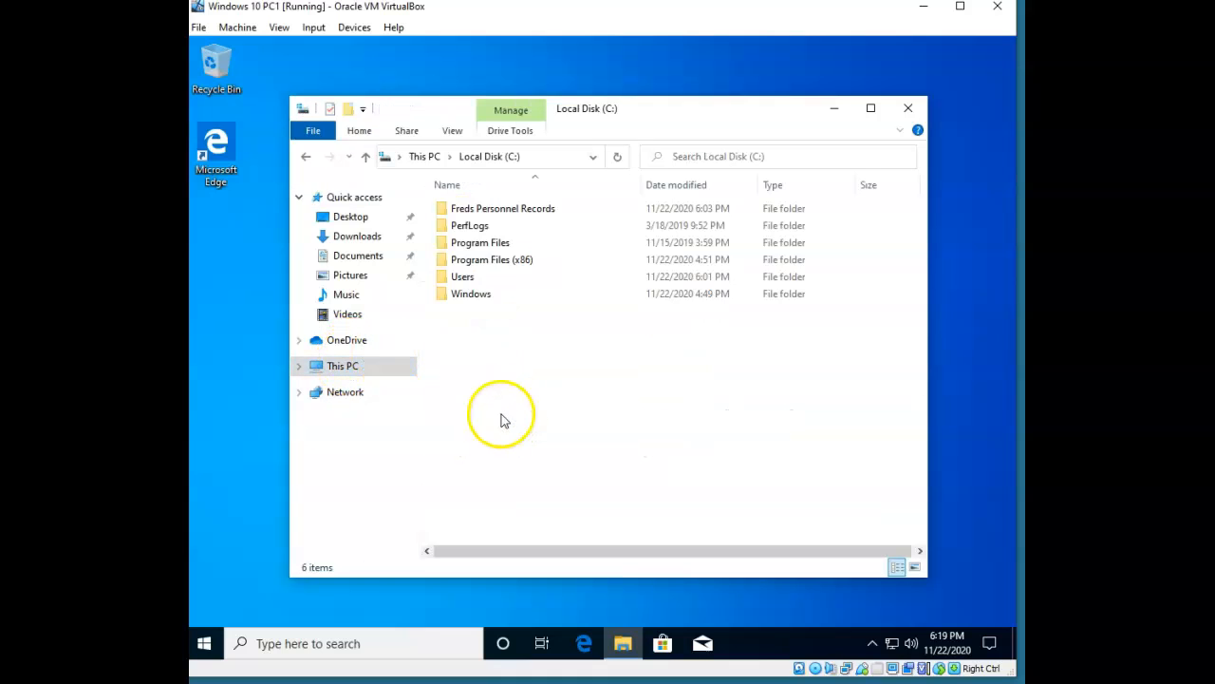
right_click(521, 209)
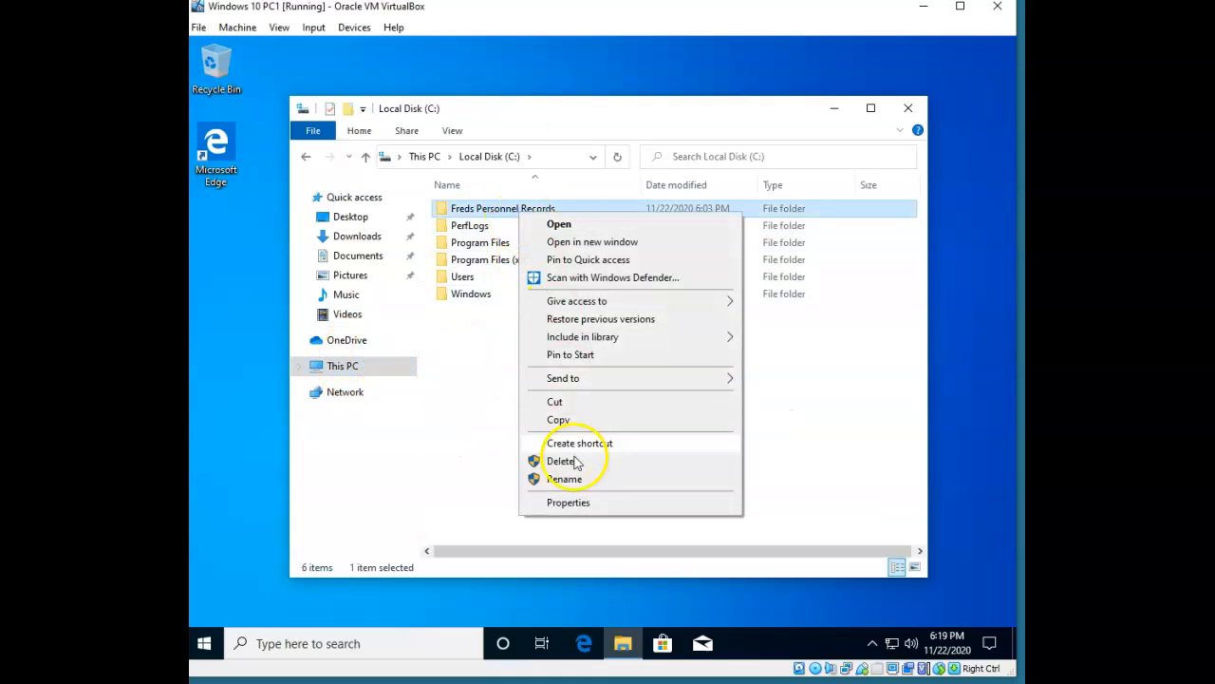
left_click(572, 501)
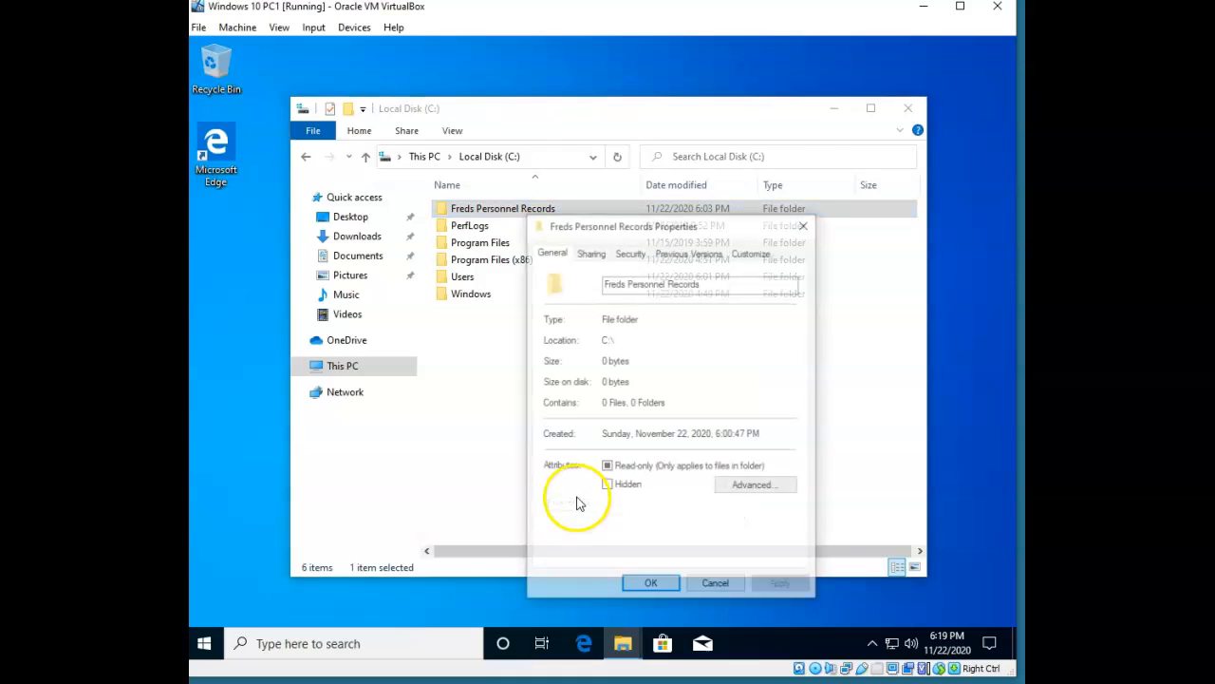
left_click(629, 253)
left_click_drag(714, 231, 617, 200)
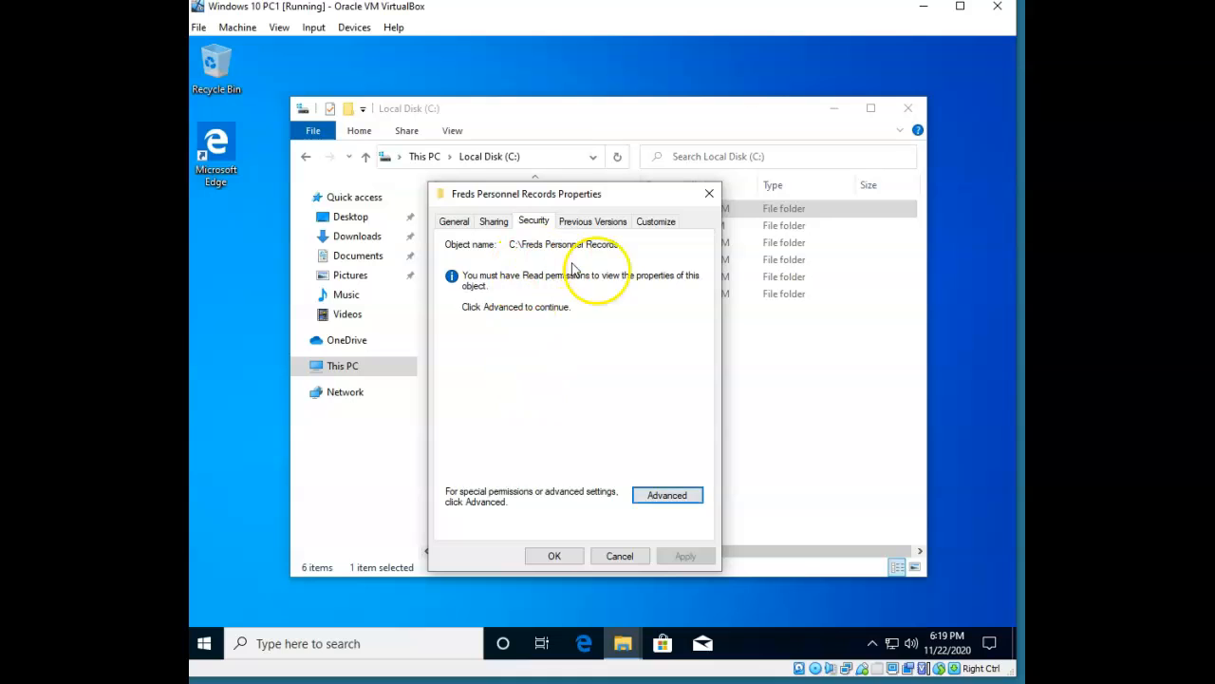
left_click(542, 598)
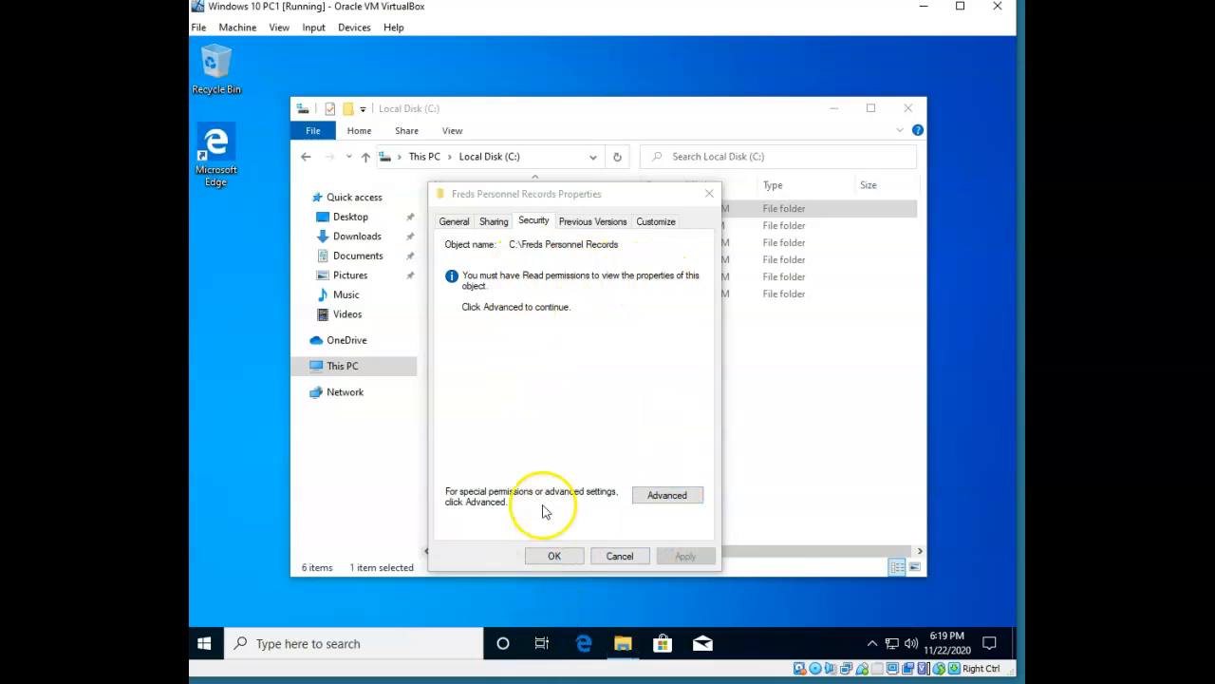
Switch user to Roger and open Local Disk (C:) in File Explorer.
key("ctrl+alt+Delete")
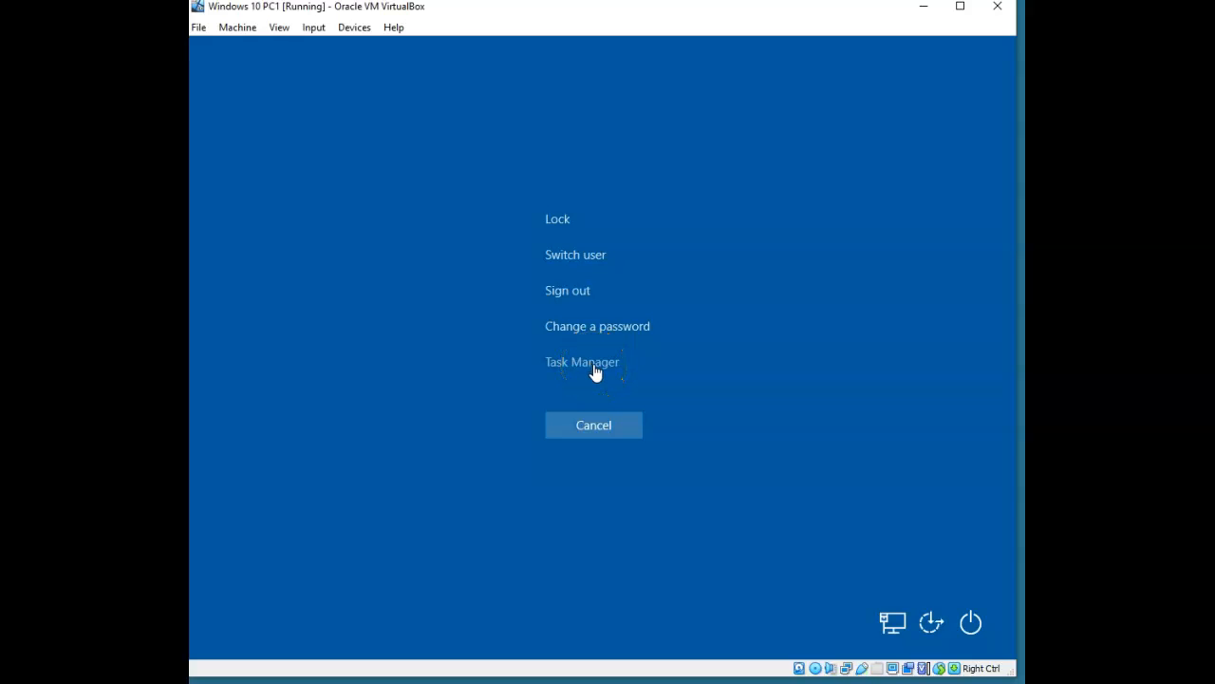
left_click(580, 252)
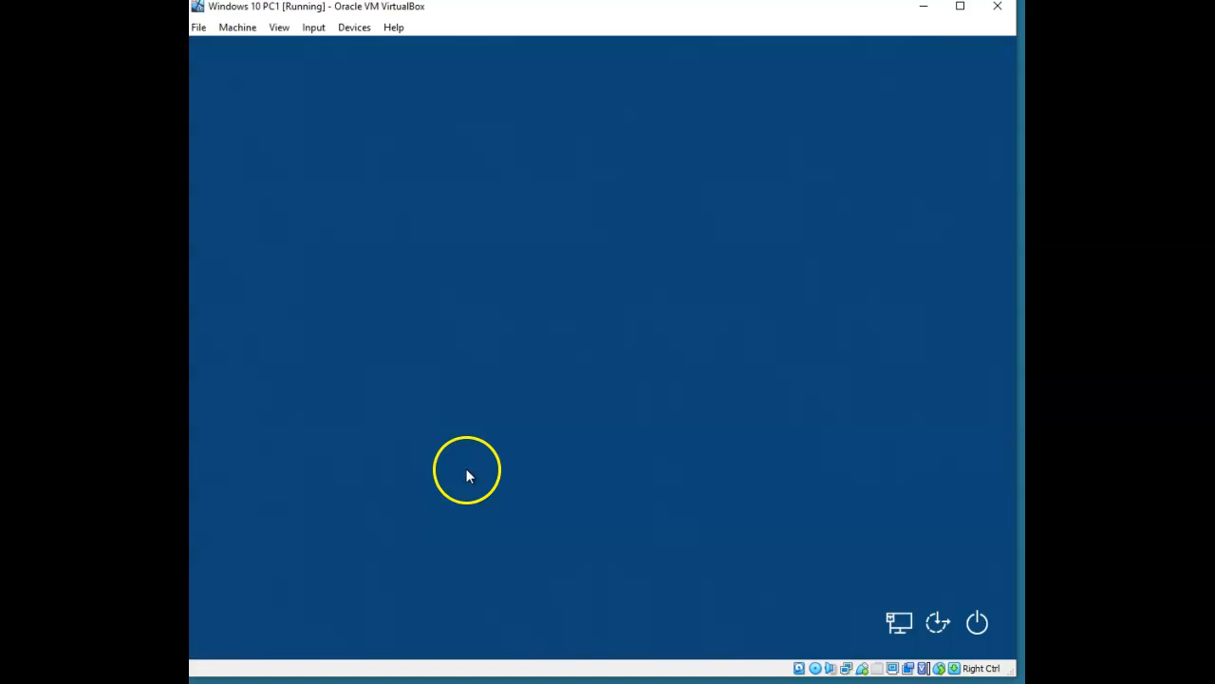
left_click(293, 600)
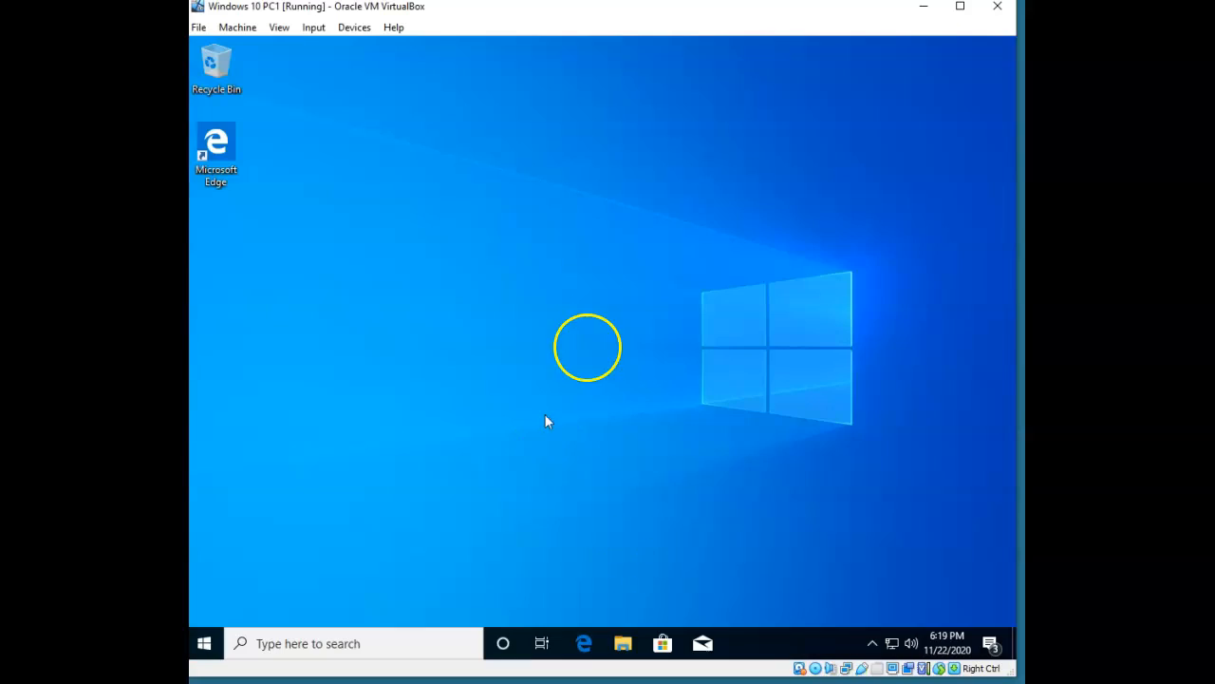
left_click(622, 644)
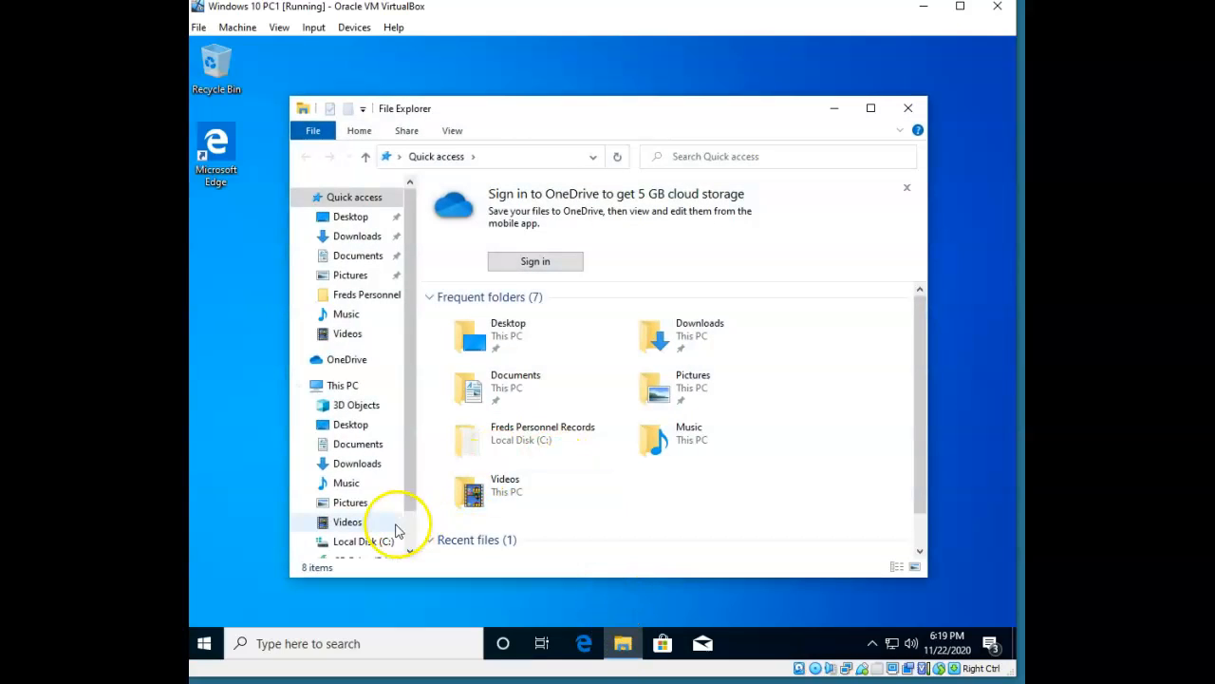
left_click(370, 541)
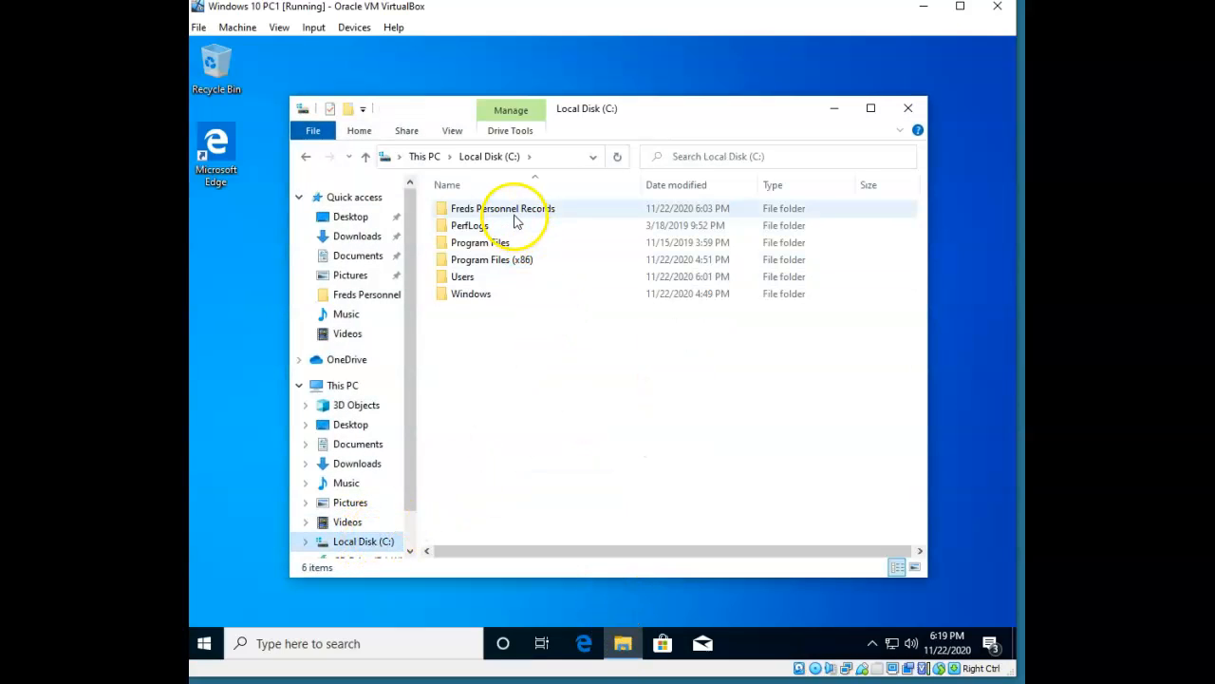
Open Freds Personnel Records' permission editor and select Fred, whose permissions are all denied.
right_click(515, 214)
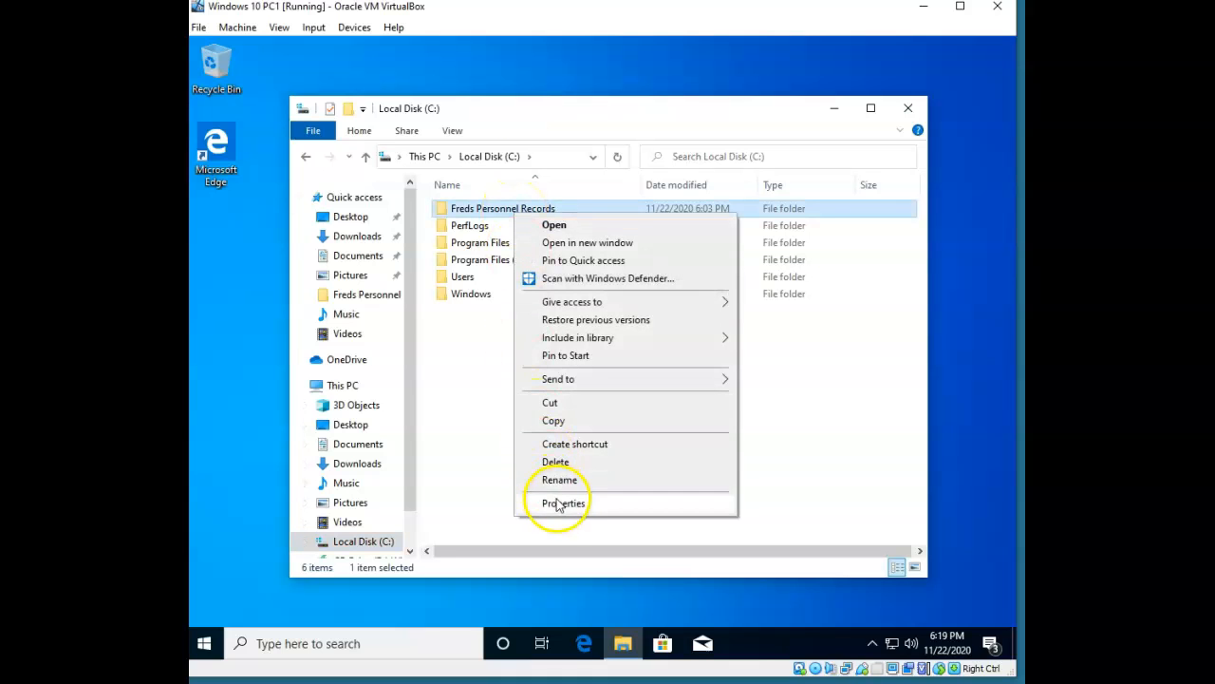
left_click(560, 505)
left_click(622, 251)
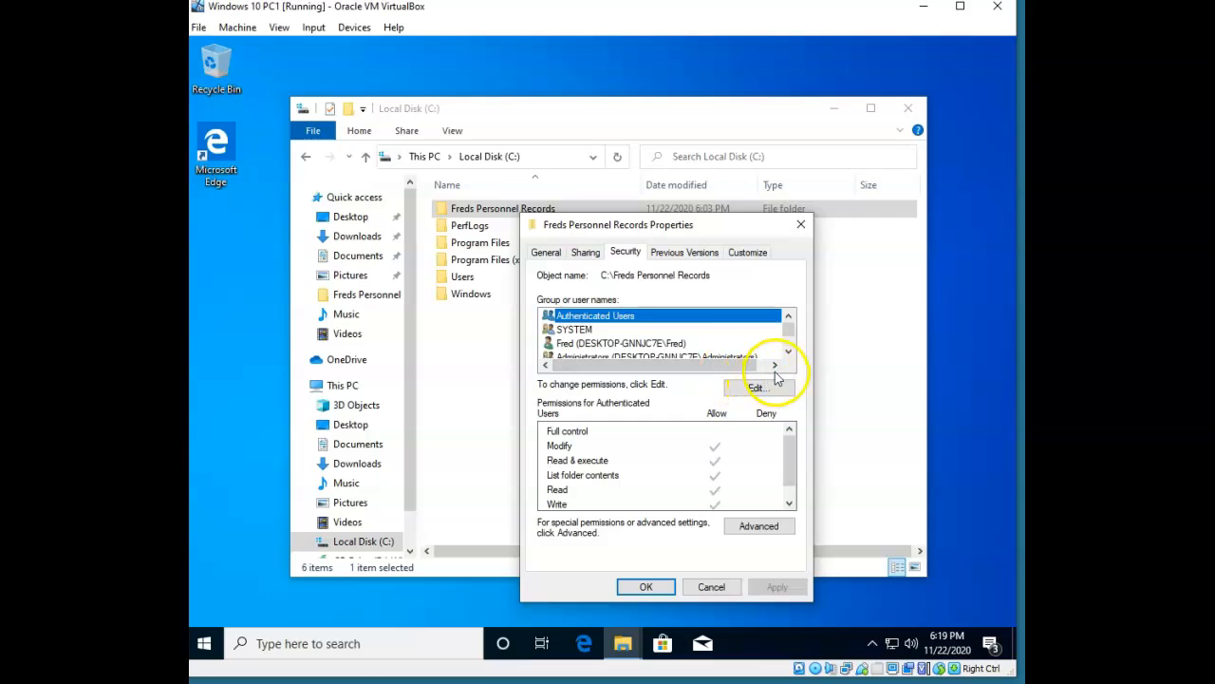
mouse_move(786, 459)
left_mouse_down()
mouse_move(792, 483)
mouse_move(795, 435)
mouse_move(796, 478)
mouse_move(793, 447)
left_mouse_up()
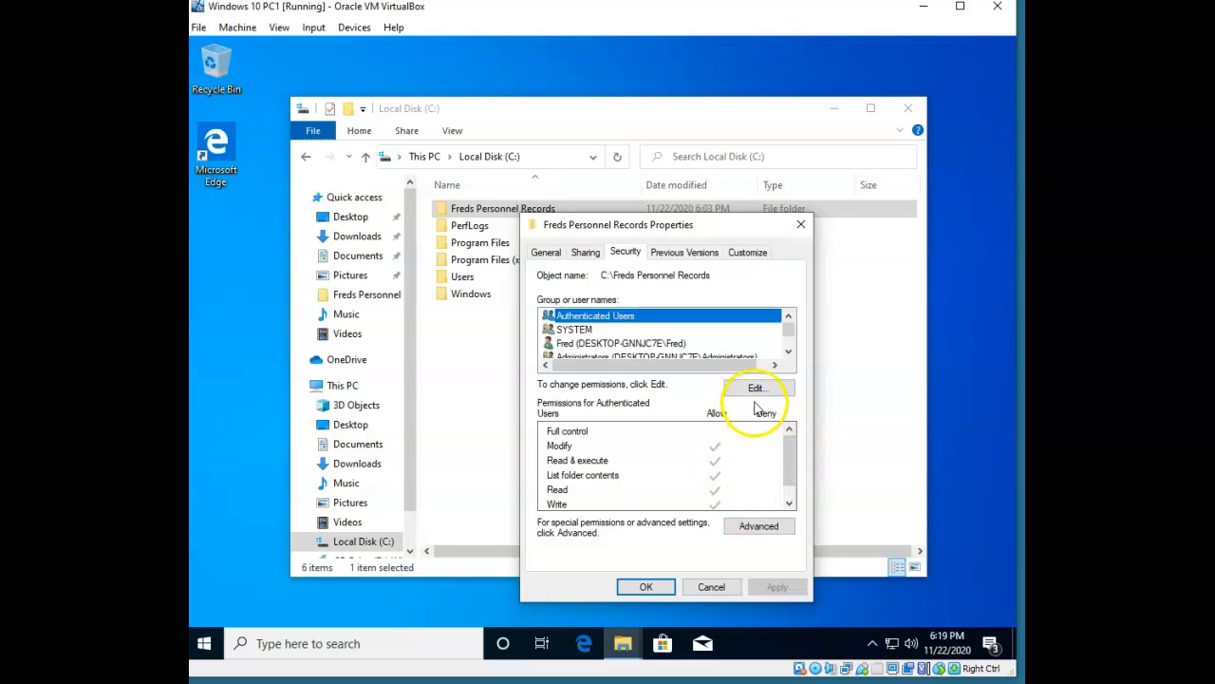
left_click(570, 344)
left_click(756, 387)
left_click(631, 384)
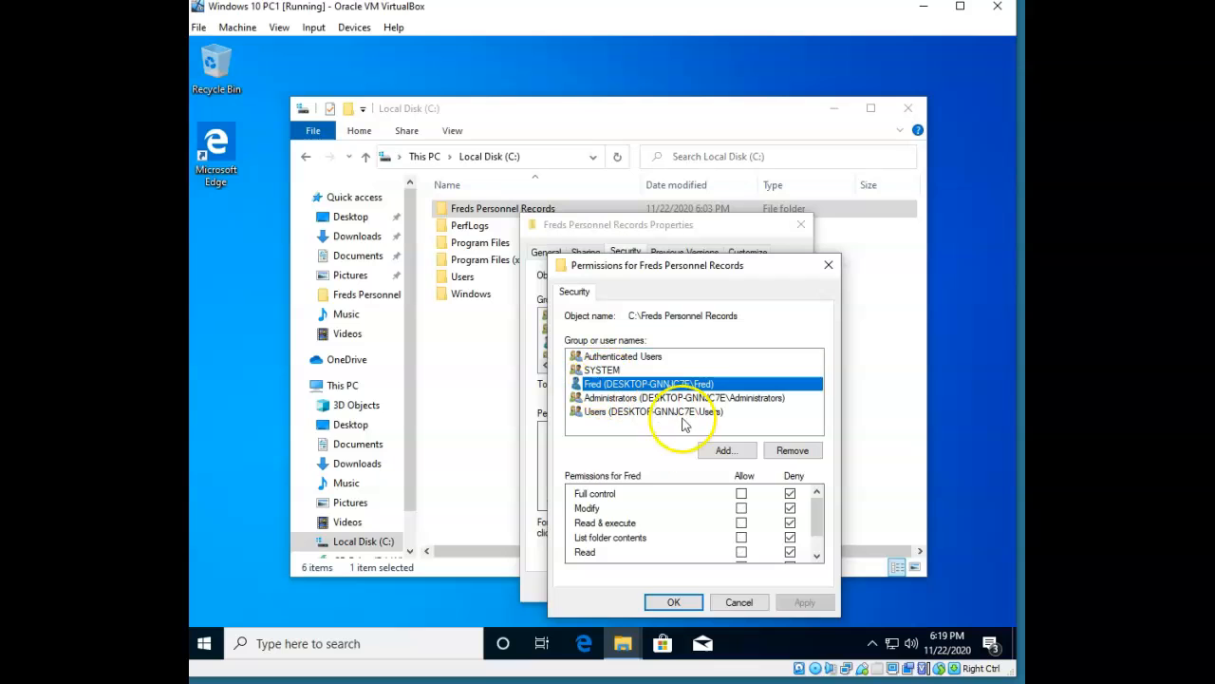
Set Fred to Allow Read & execute, List folder contents and Read, keeping Write denied.
left_click(742, 523)
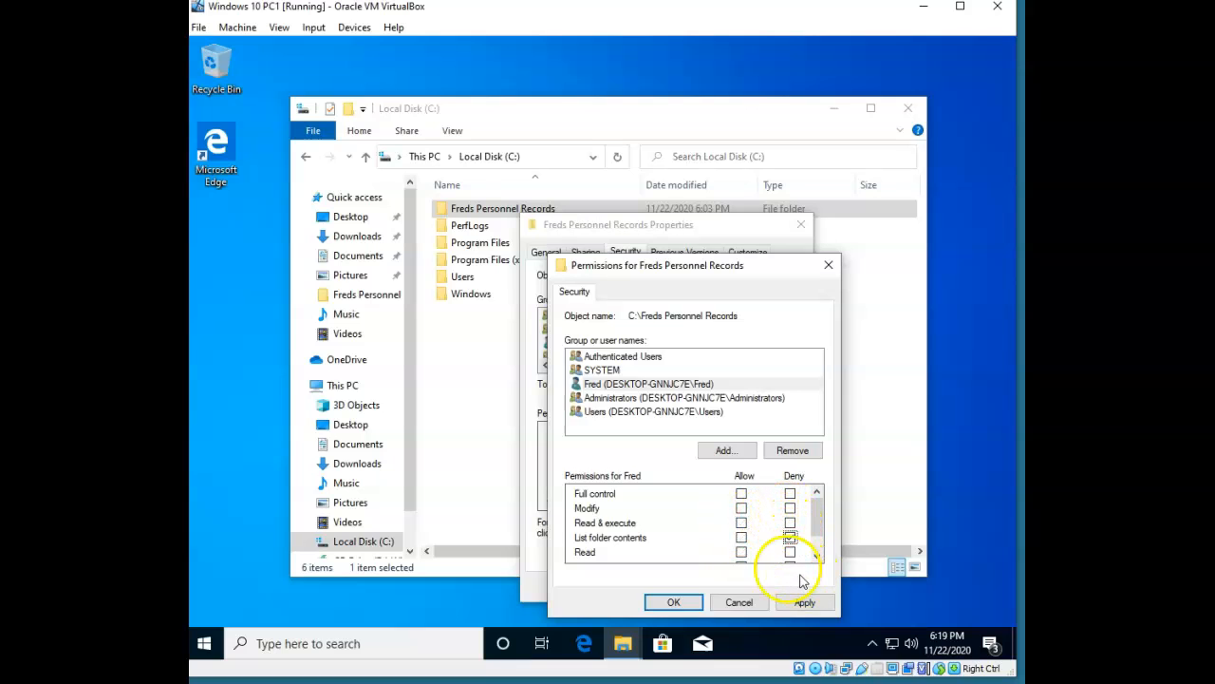
left_click(742, 523)
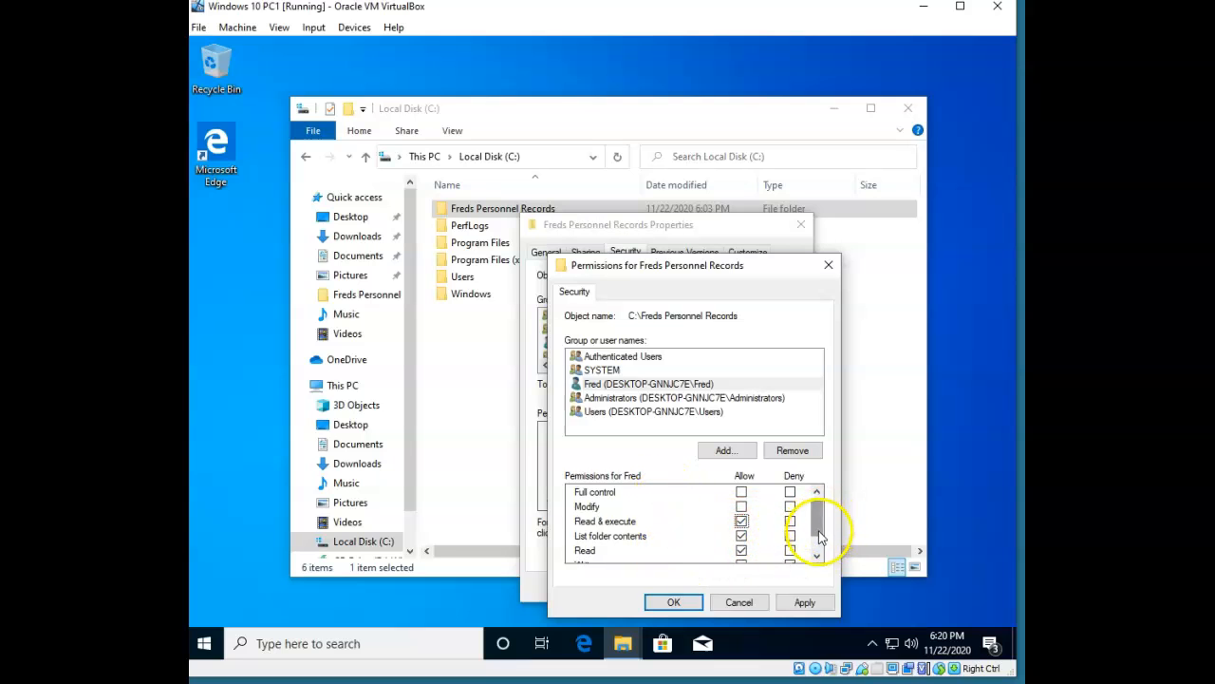
scroll(808, 535, "down", 1)
left_click(790, 539)
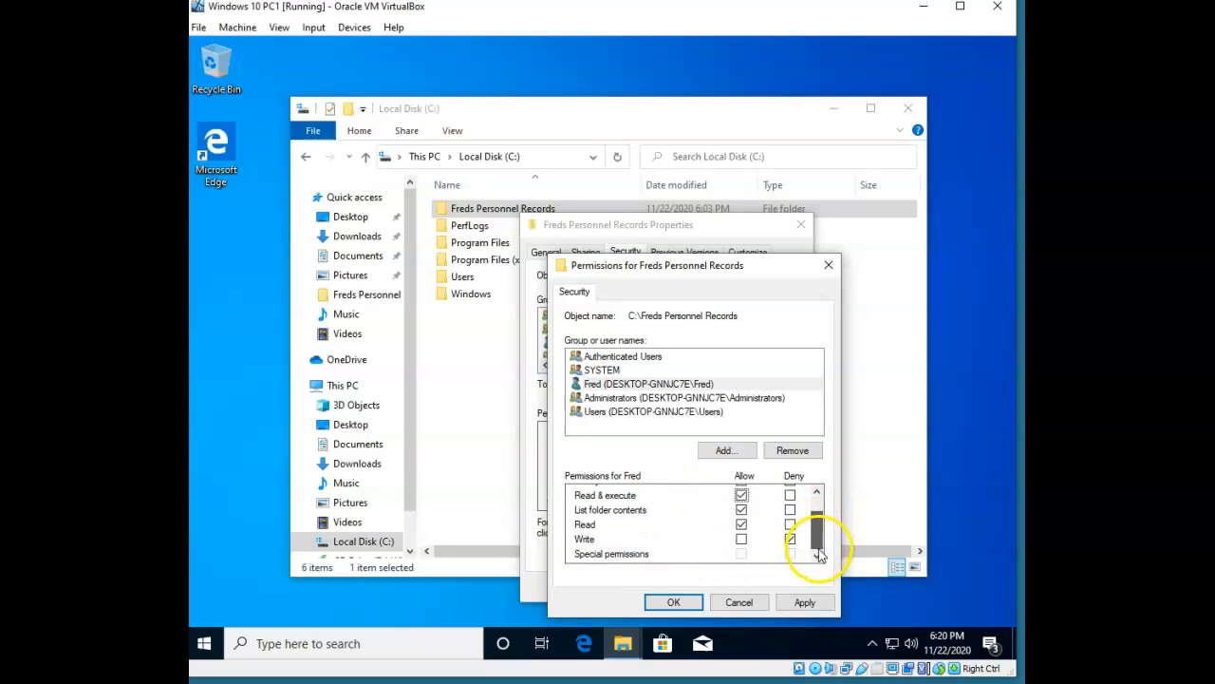
left_click(616, 555)
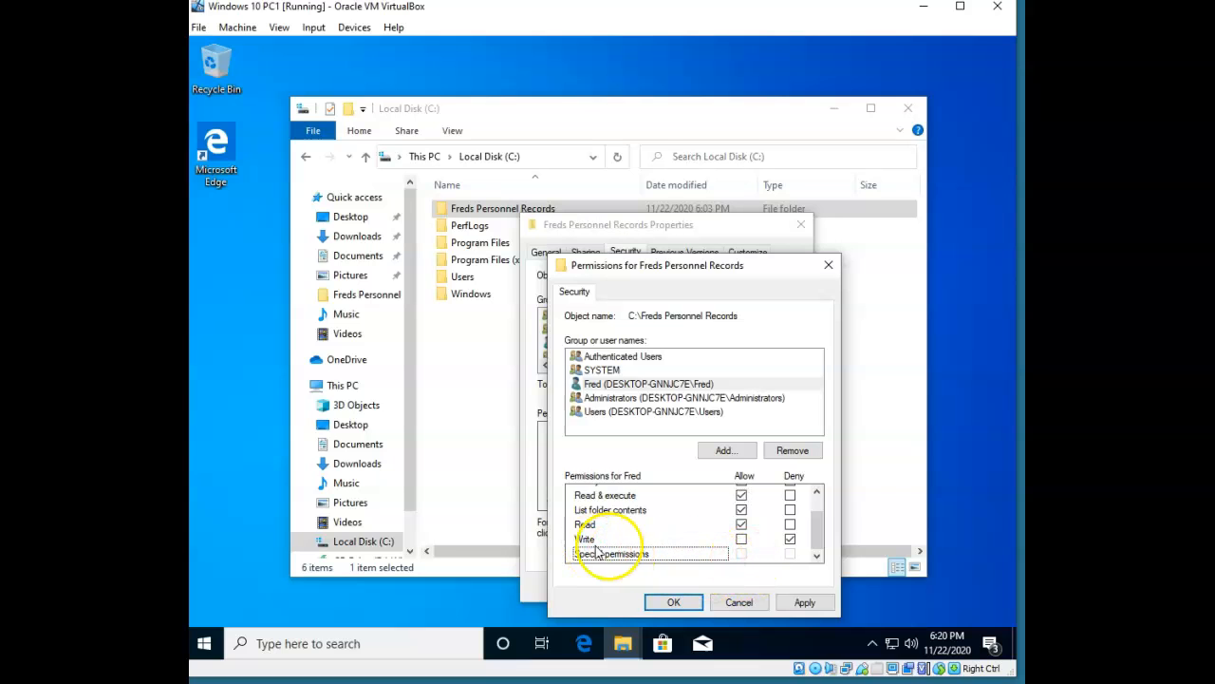
scroll(814, 523, "up", 1)
scroll(815, 518, "down", 1)
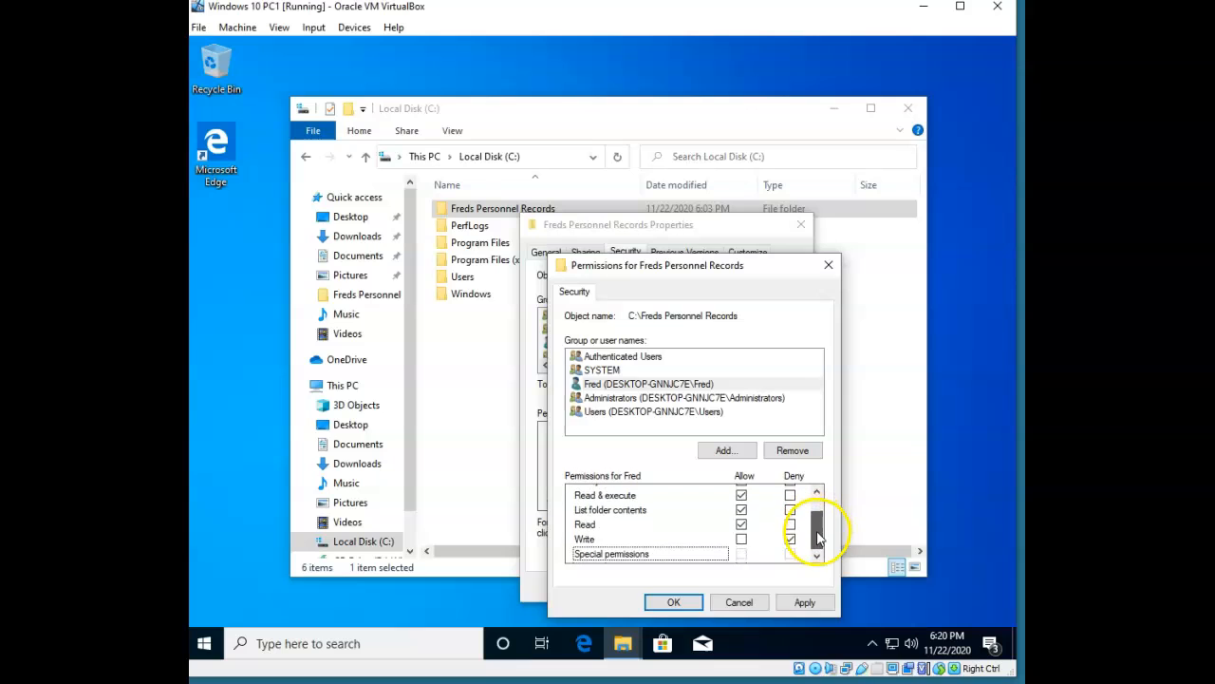
left_click(585, 538)
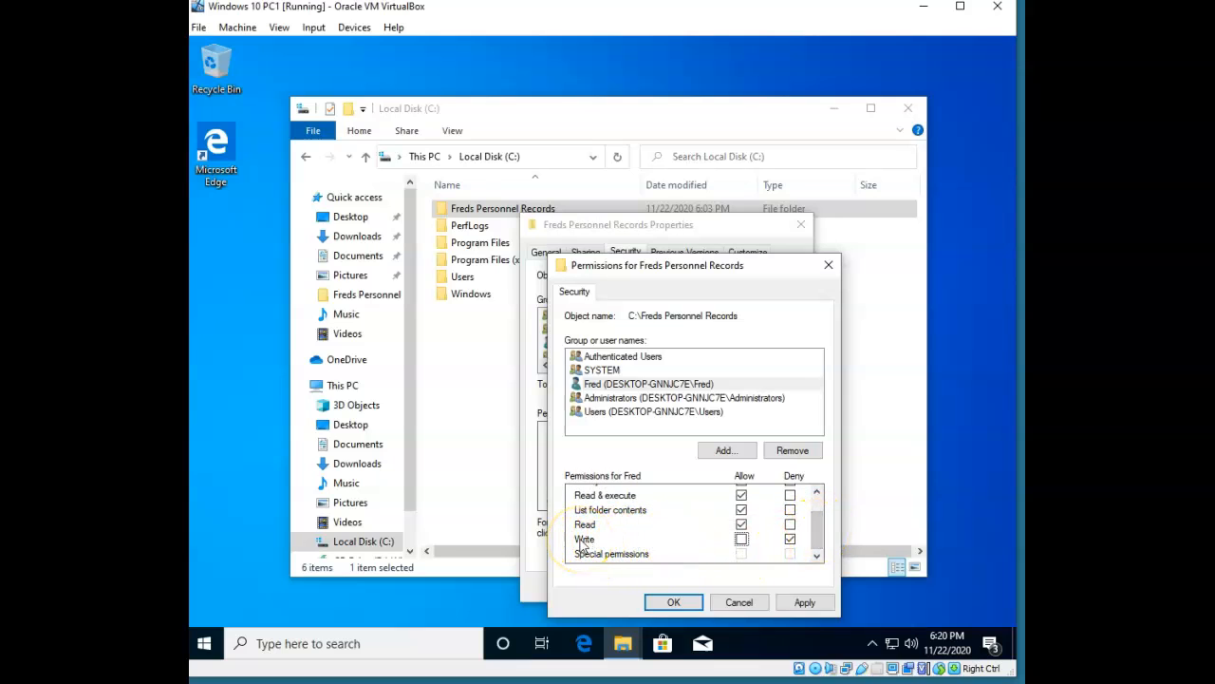
left_click(585, 539)
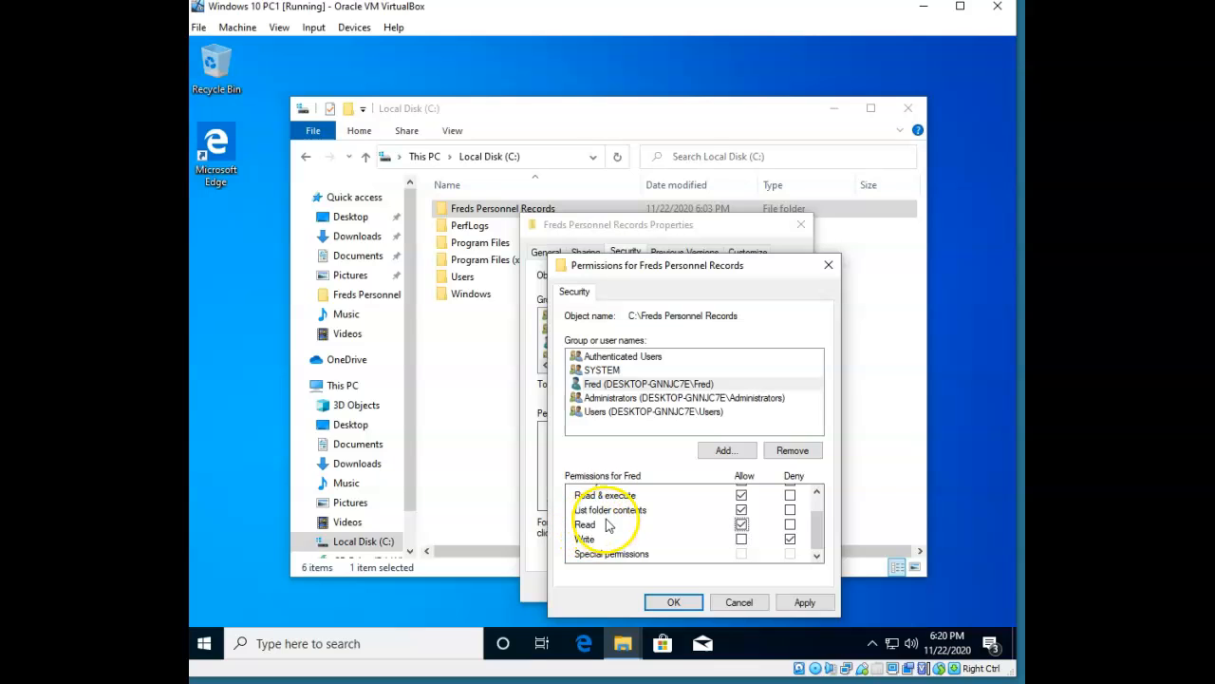
left_click(611, 510)
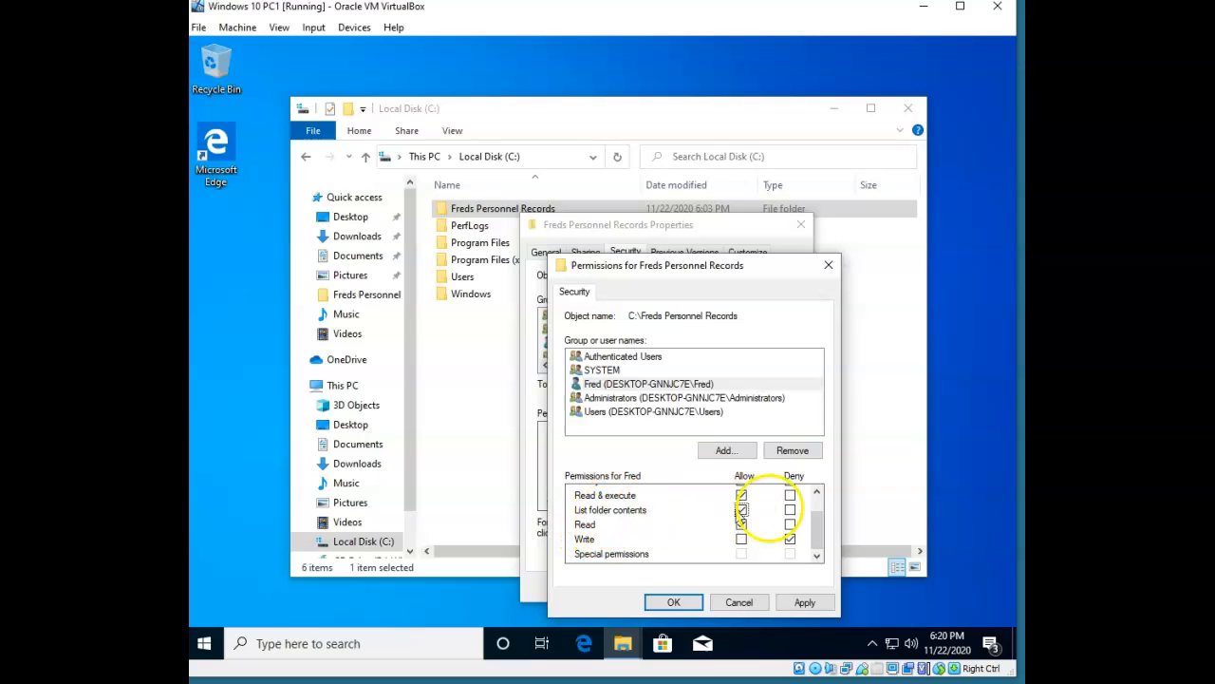
left_click(818, 493)
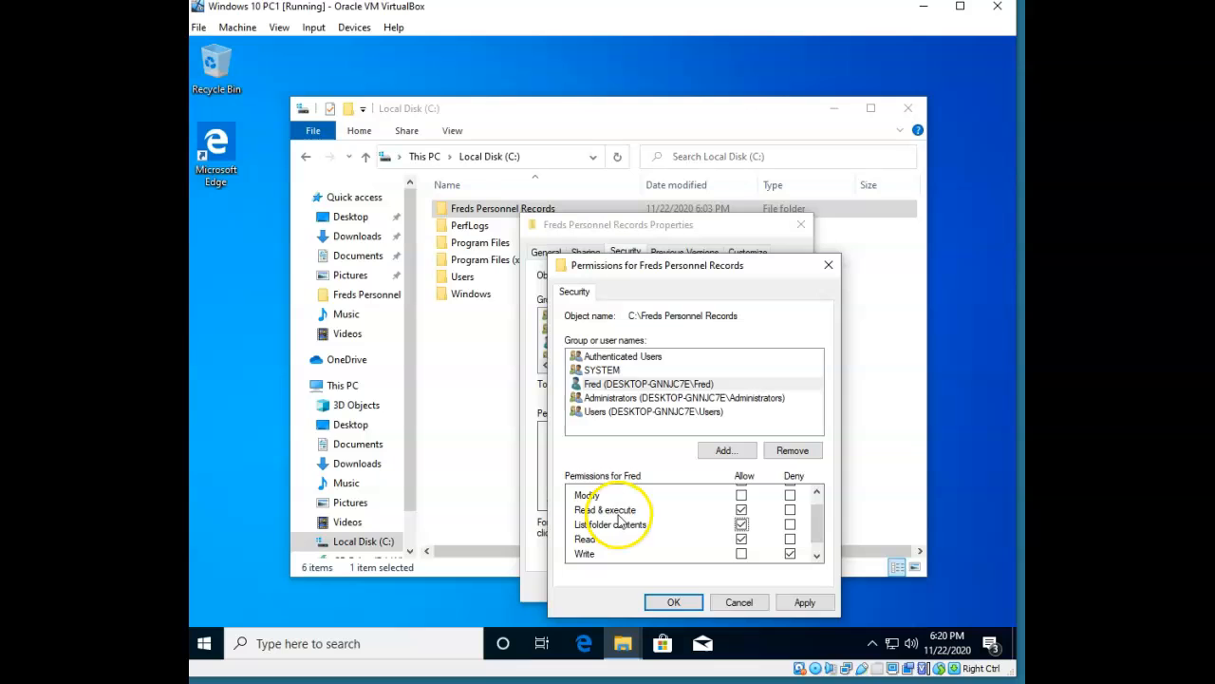
Clear every Allow and deny the user Read & execute, List folder contents and Read on the folder.
left_click(816, 492)
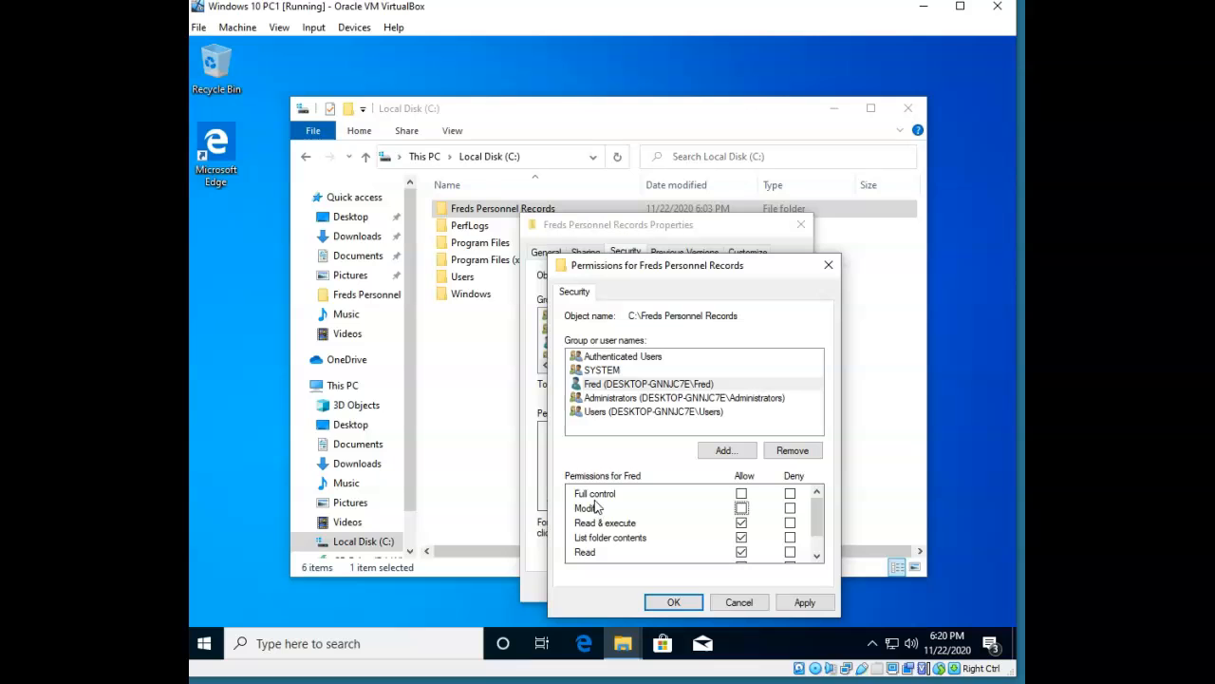
left_click(742, 494)
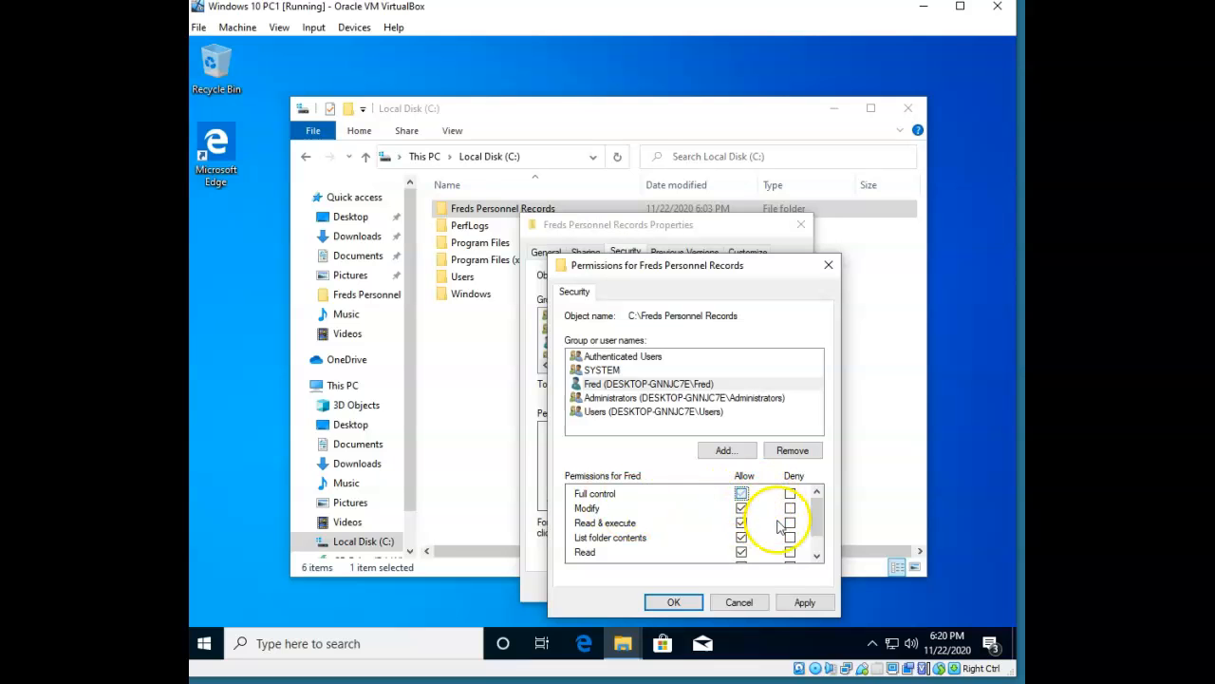
left_click(742, 509)
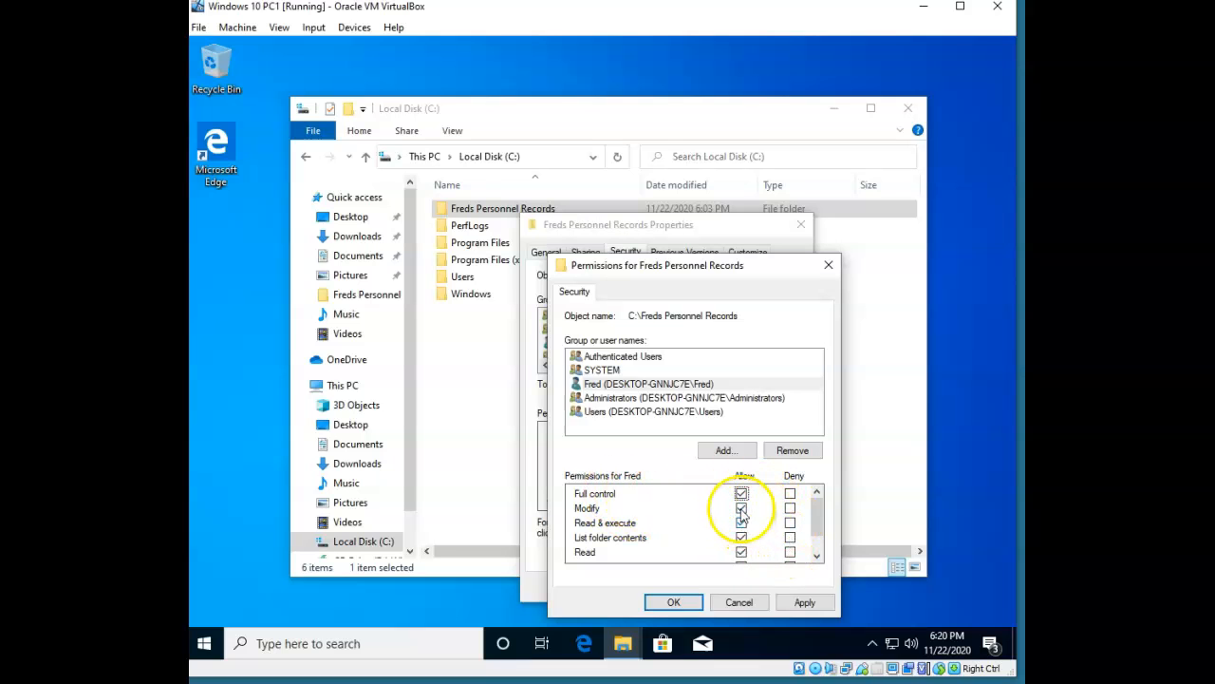
left_click(744, 524)
left_click(793, 526)
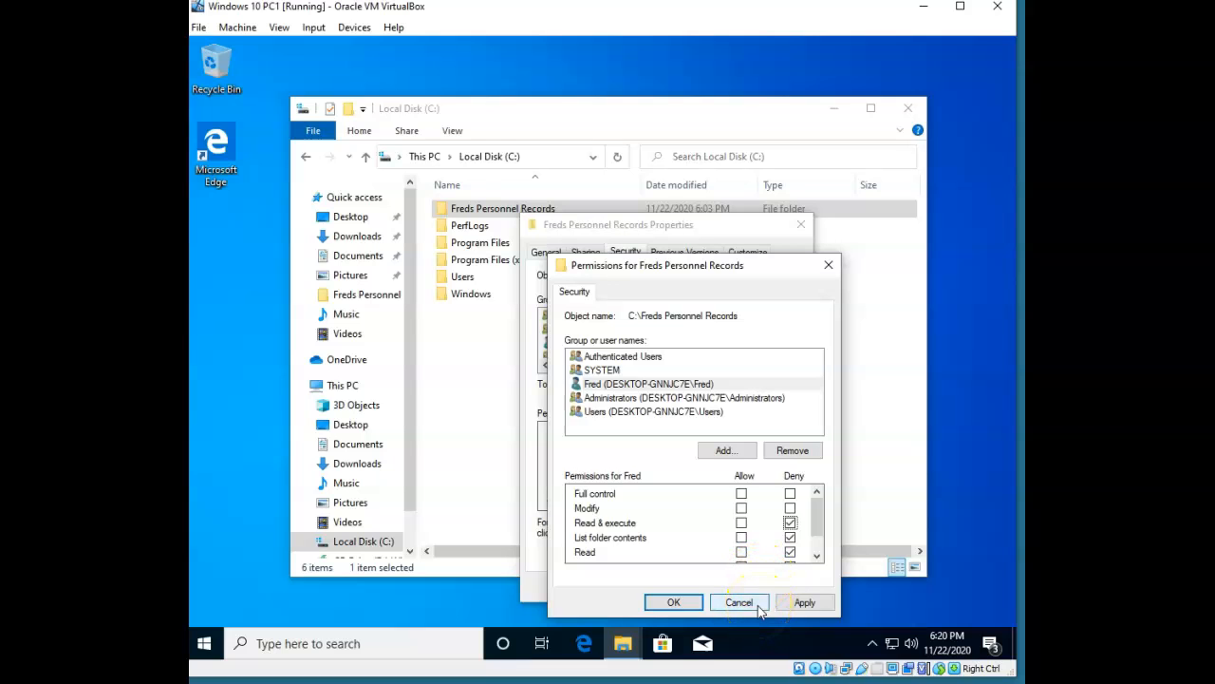
Apply the user's denied permissions and open Freds Personnel Records, showing the Fire Fred file.
left_click(758, 605)
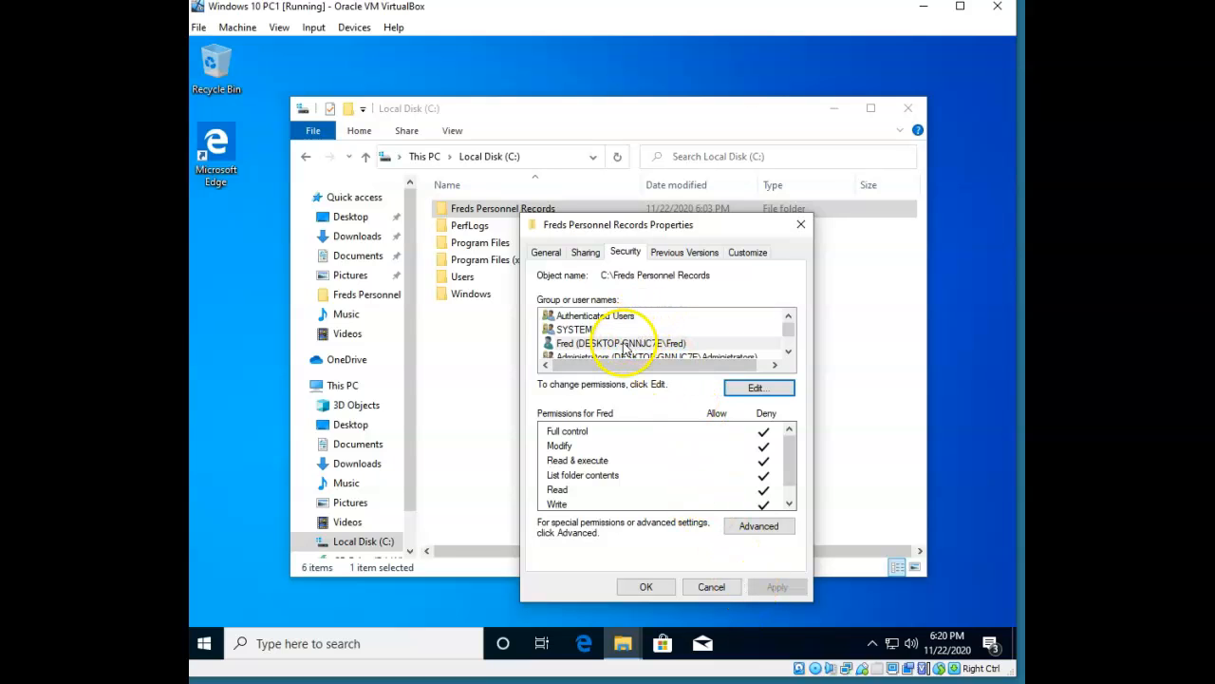
left_click(489, 208)
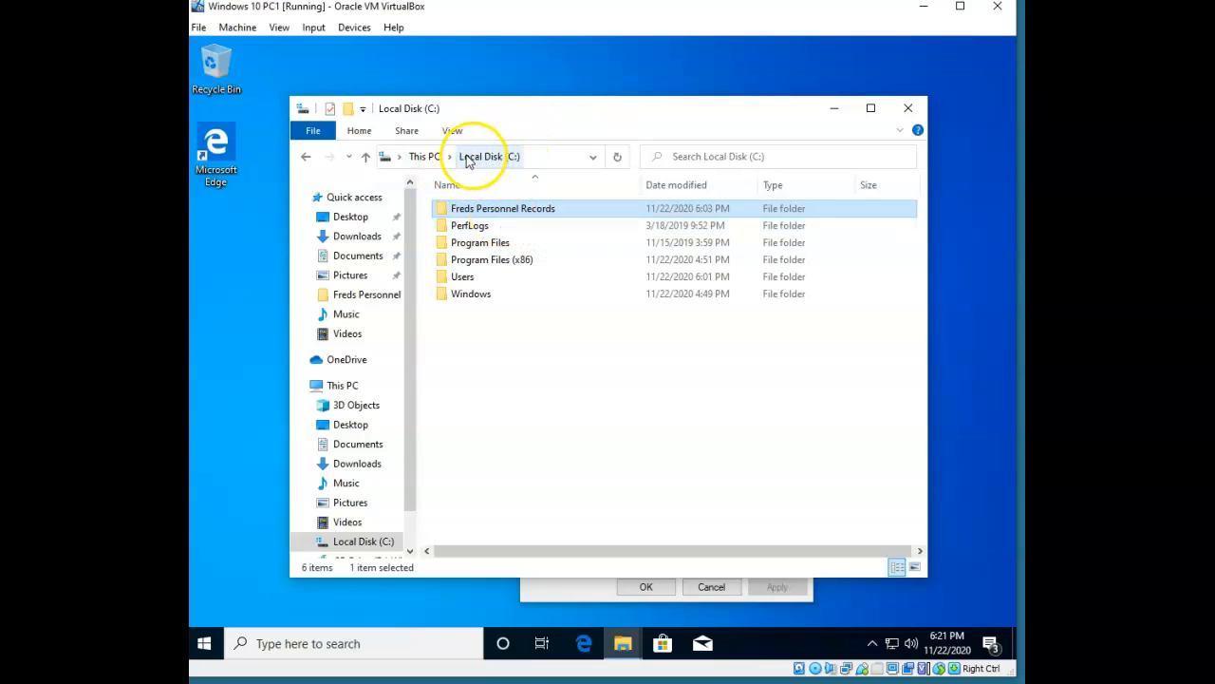
double_click(504, 212)
right_click(498, 317)
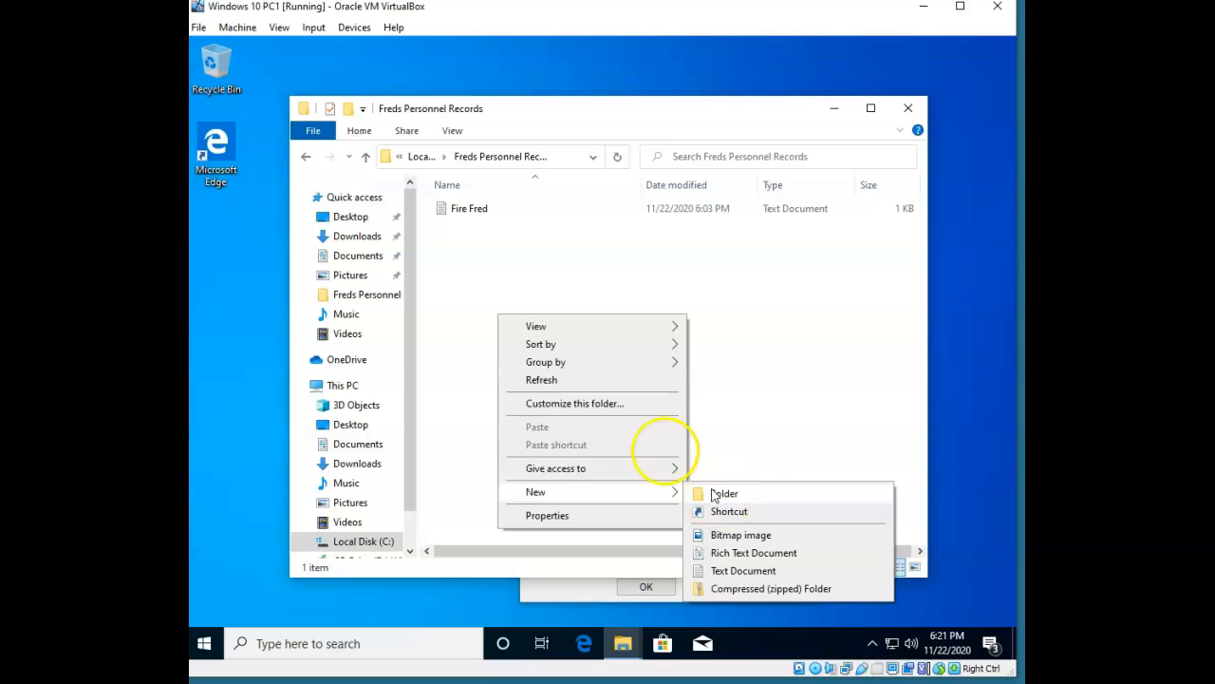
left_click(529, 266)
Return to Local Disk (C:) and confirm the user is denied every permission on Freds Personnel Records.
left_click(421, 156)
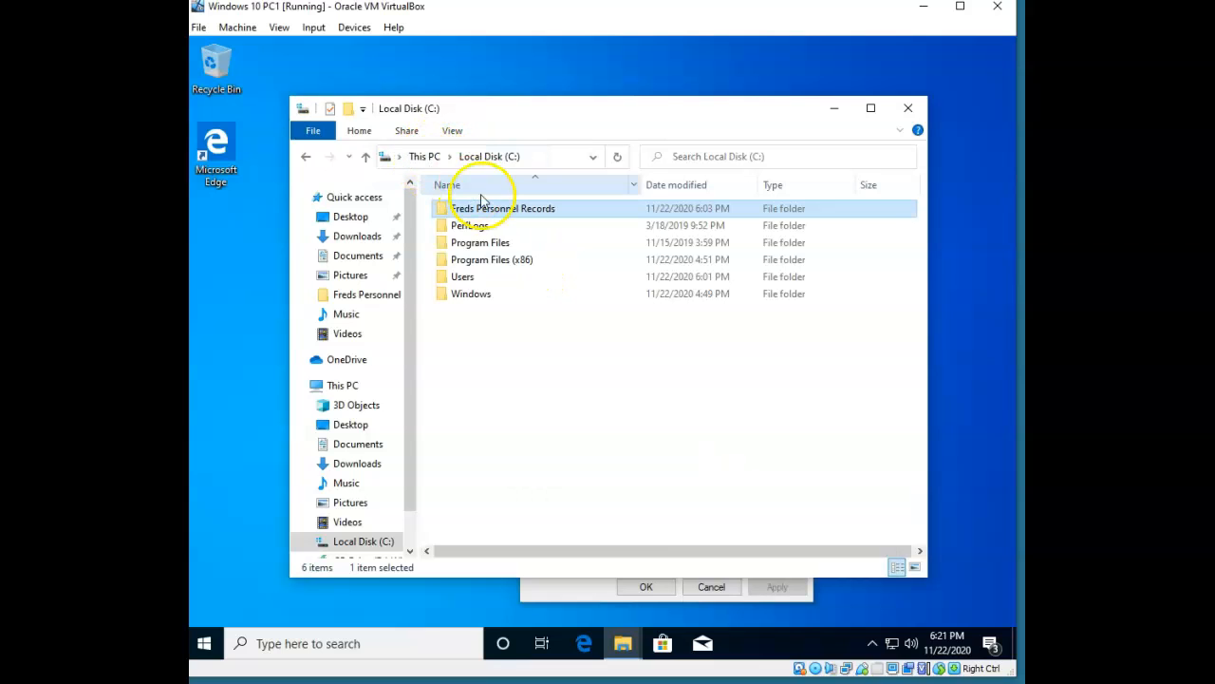
right_click(494, 213)
left_click(572, 503)
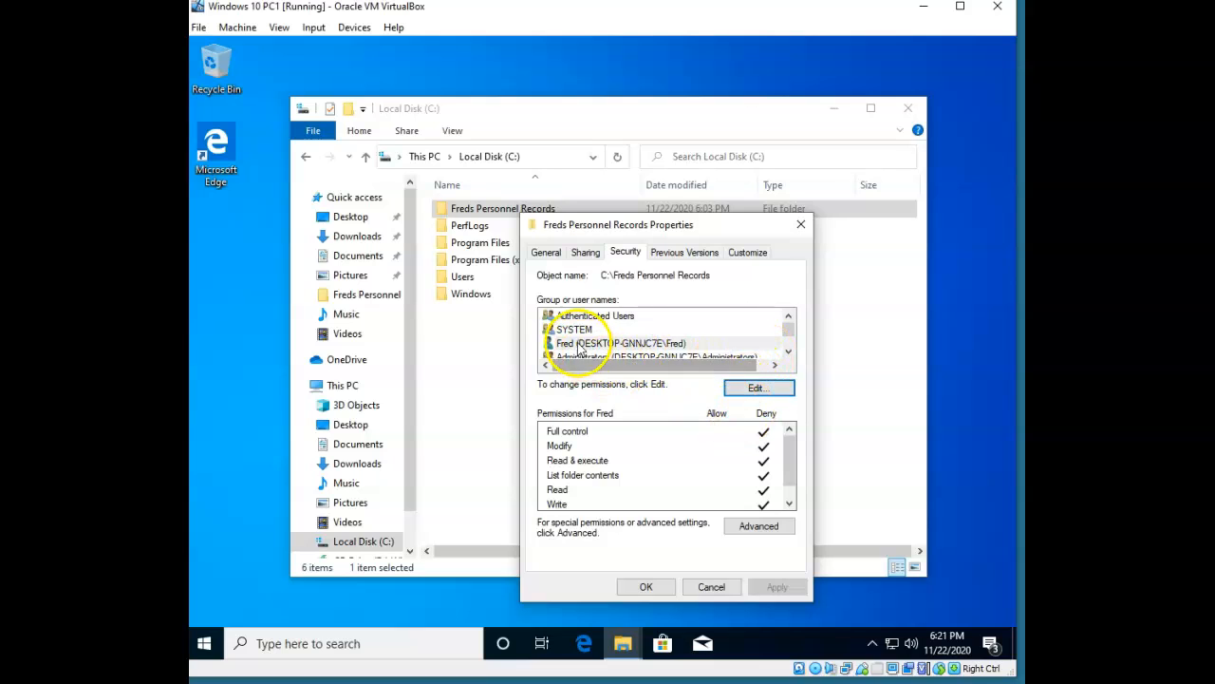
left_click(608, 342)
left_click(702, 585)
left_click(516, 380)
Create a new folder named 'Test folder' inside Freds Personnel Records.
right_click(513, 373)
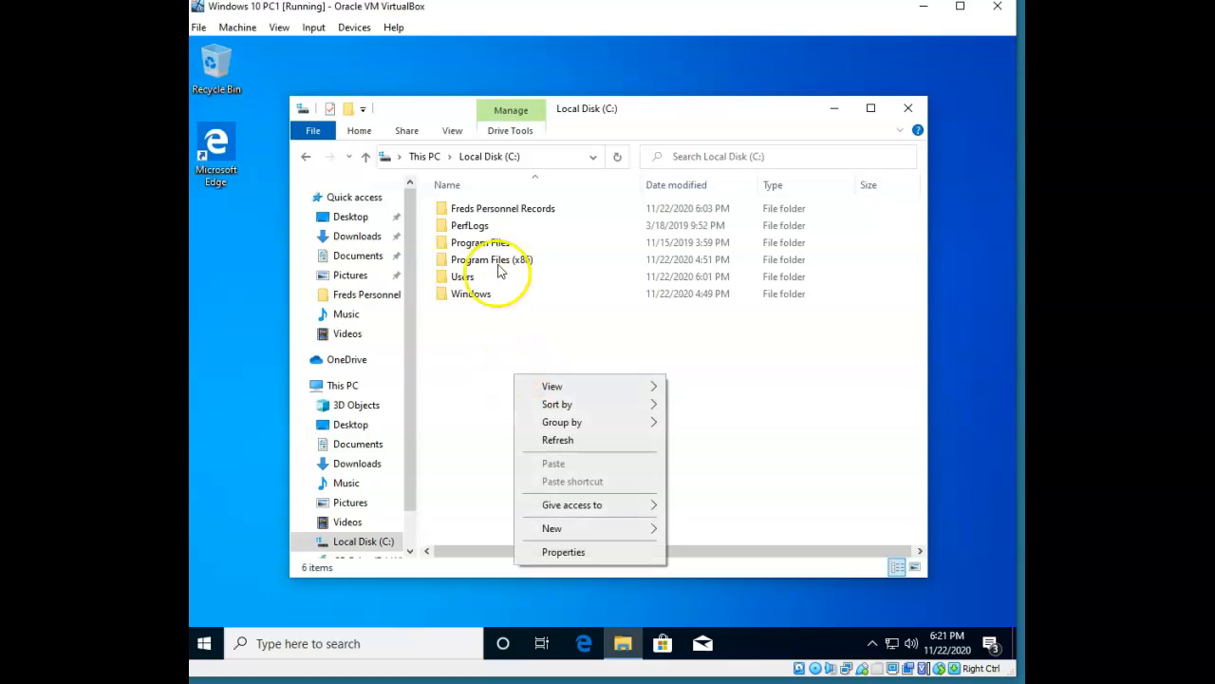
left_click(503, 208)
double_click(503, 208)
right_click(478, 286)
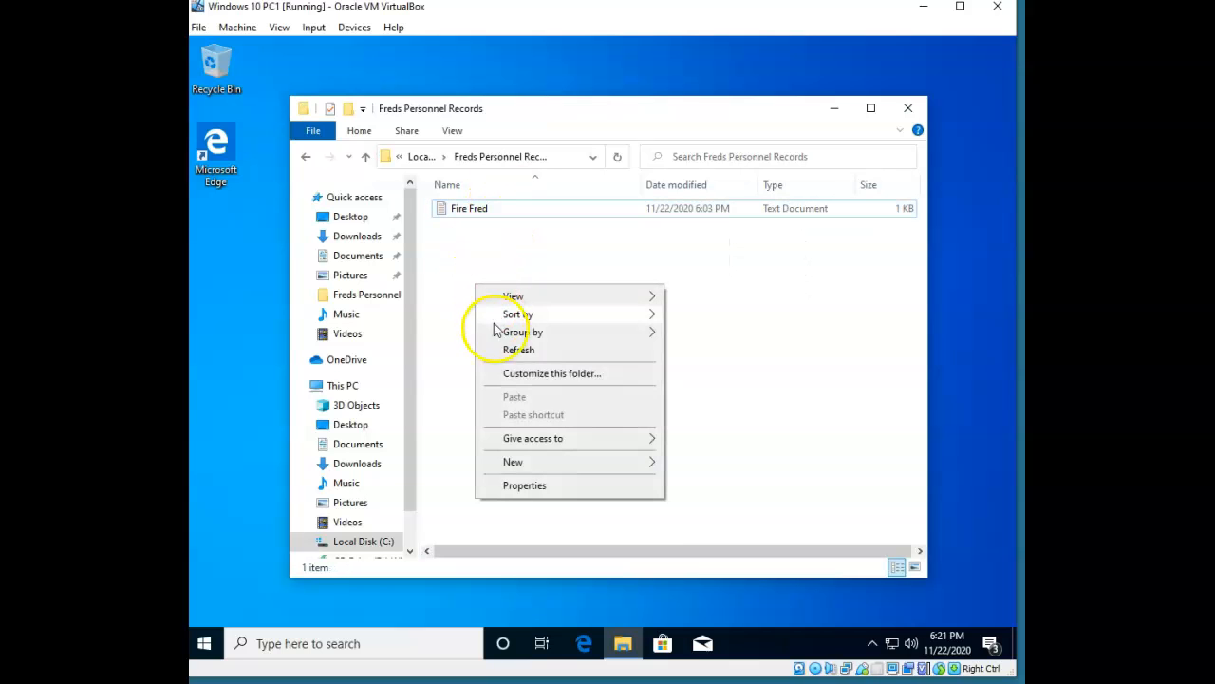
mouse_move(547, 466)
left_click(686, 463)
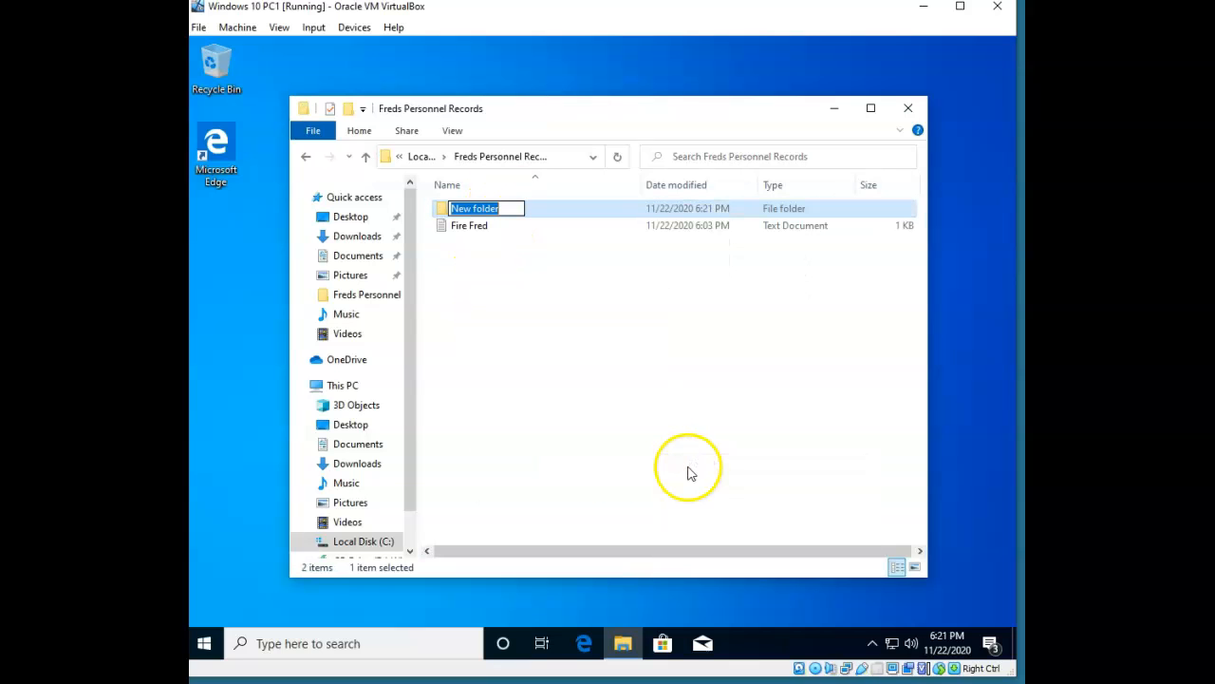
type("Test")
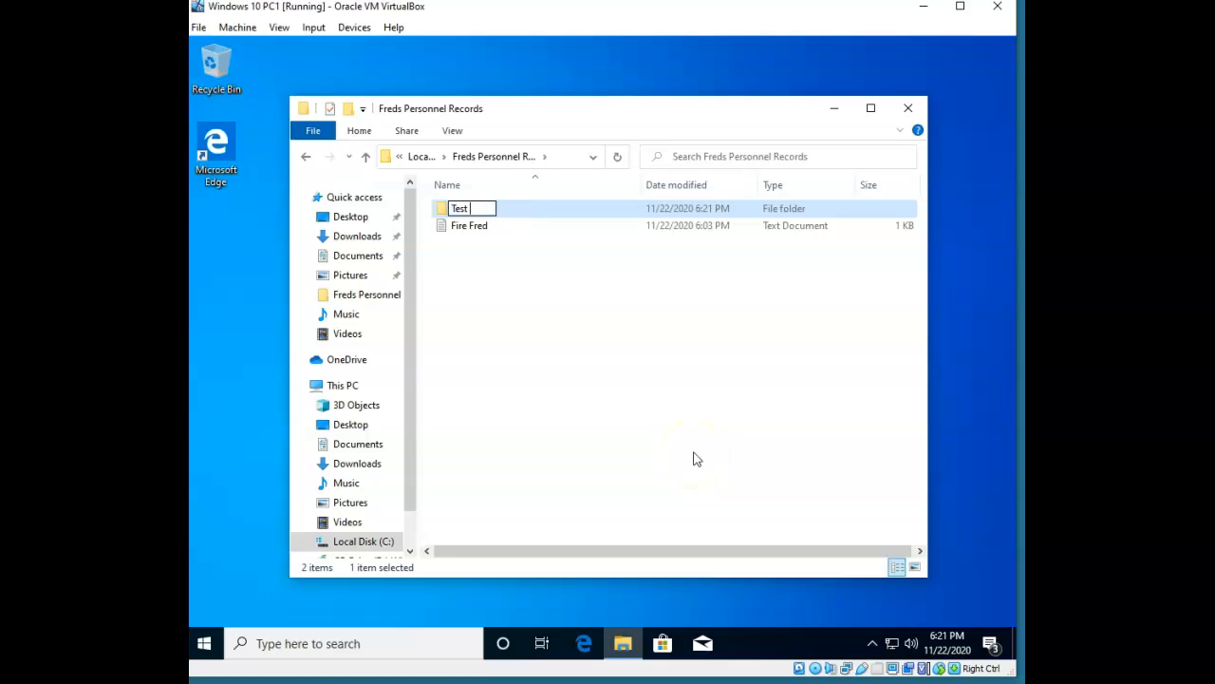
type(" folder")
left_click(693, 459)
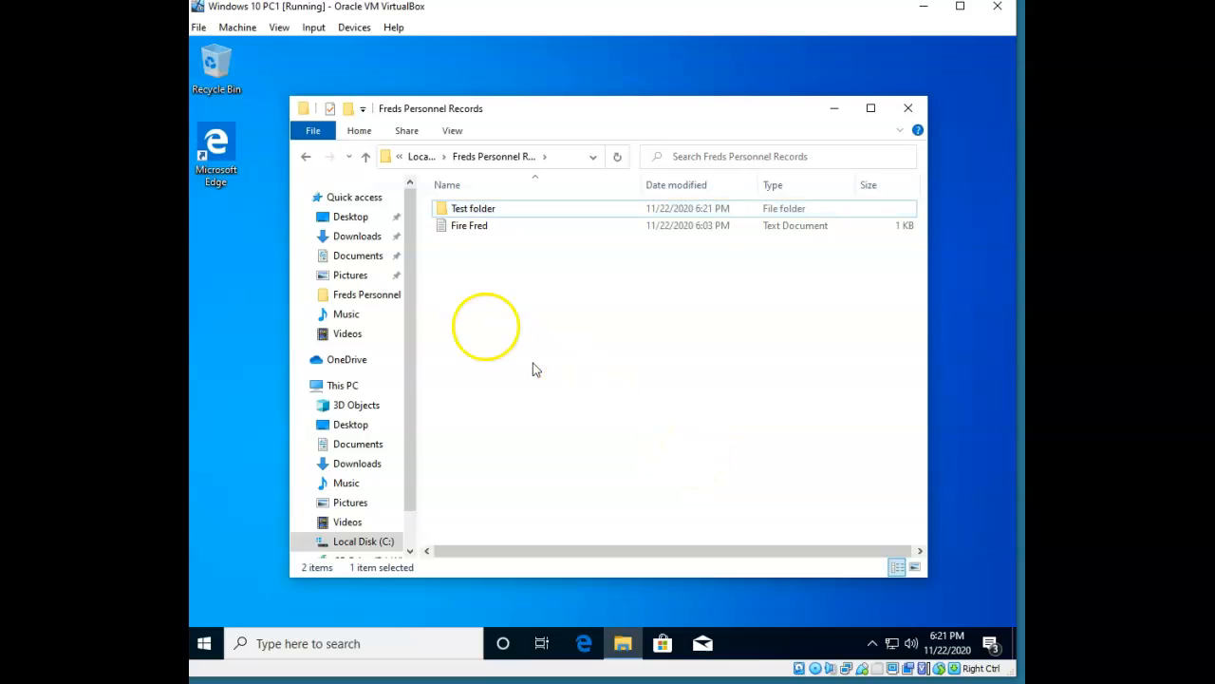
Check that Test folder's Security tab shows the user's inherited Deny permissions, then close it.
right_click(479, 215)
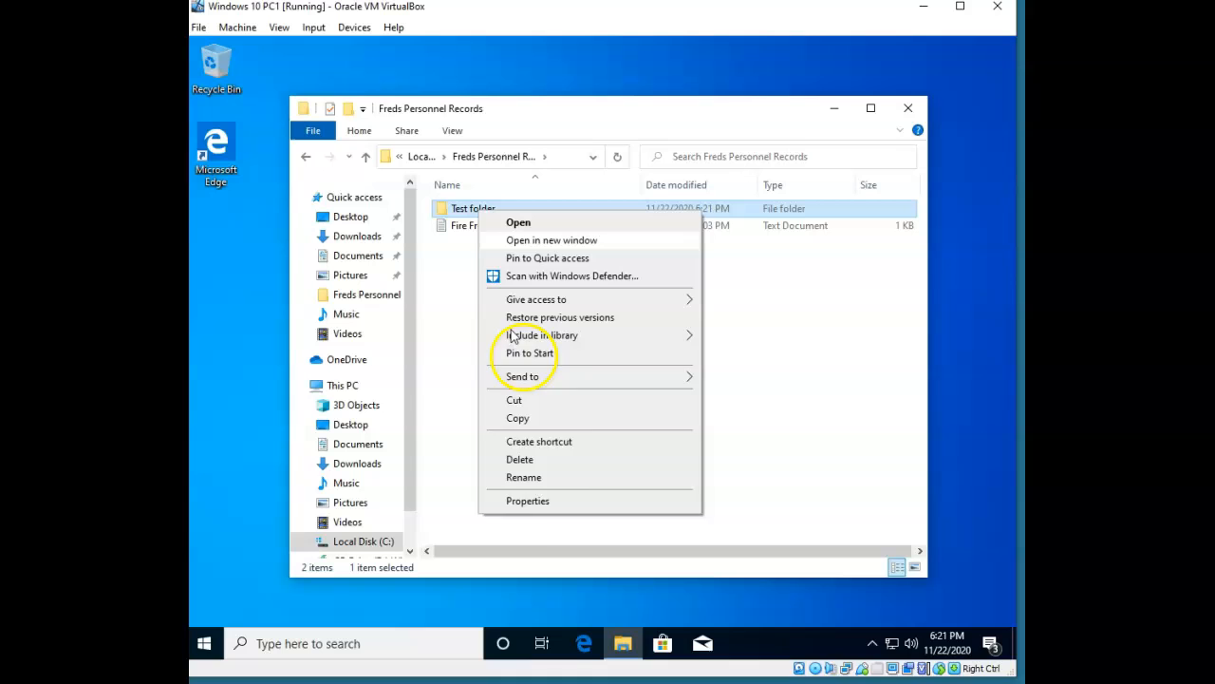
left_click(573, 502)
left_click(599, 250)
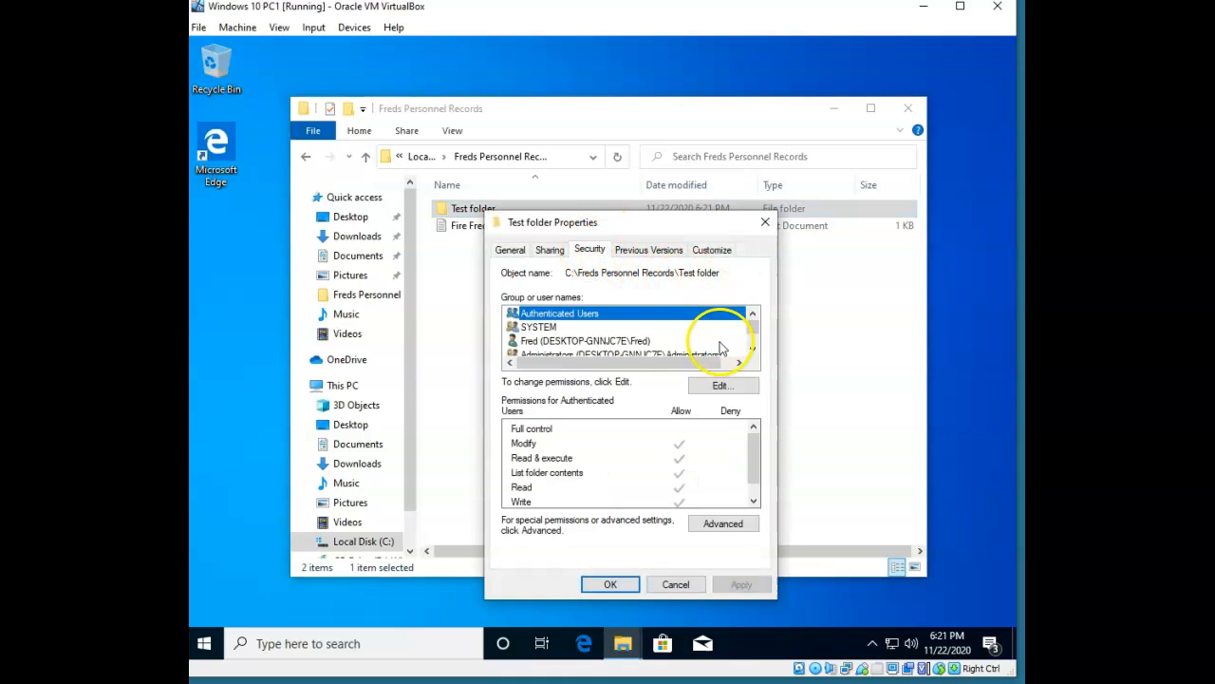
left_click(610, 341)
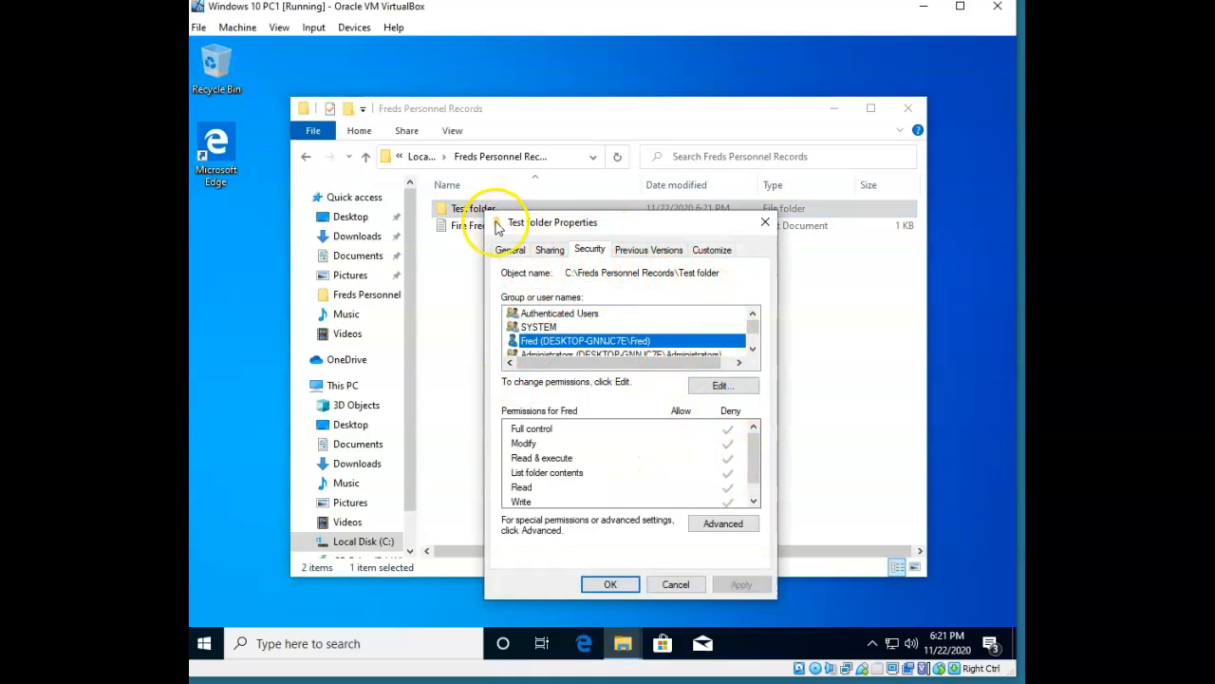
left_click(703, 585)
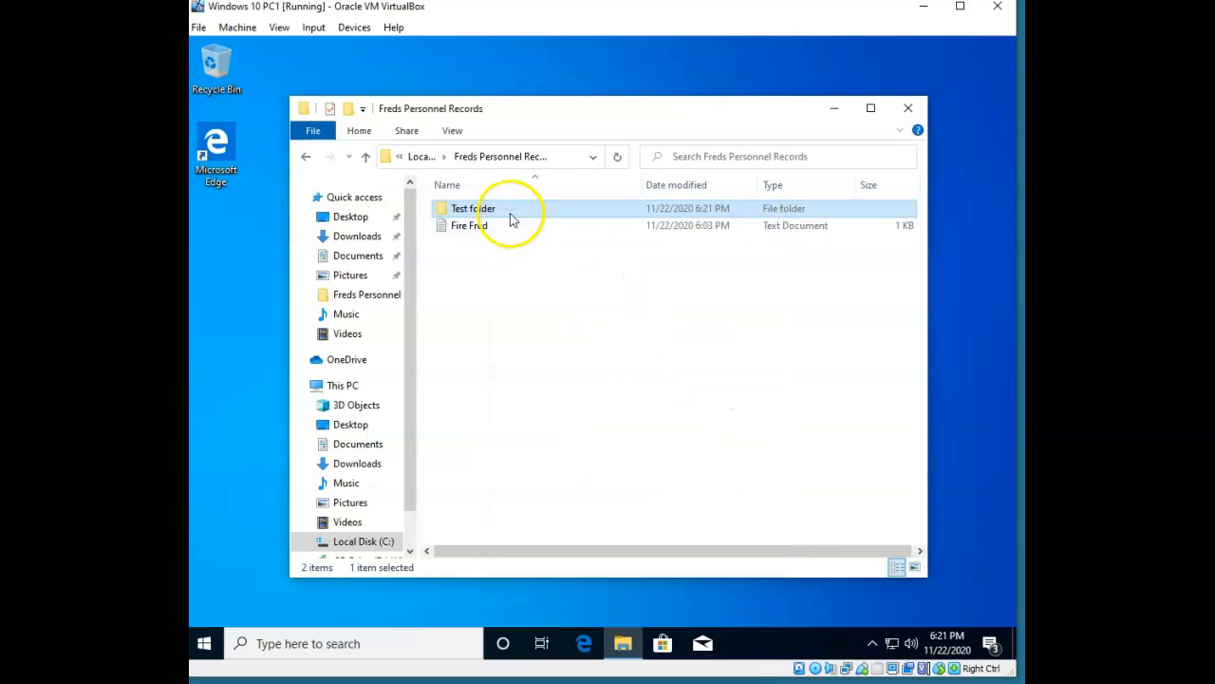
Go up to Local Disk (C:) and deselect, showing its six folders.
left_click(365, 157)
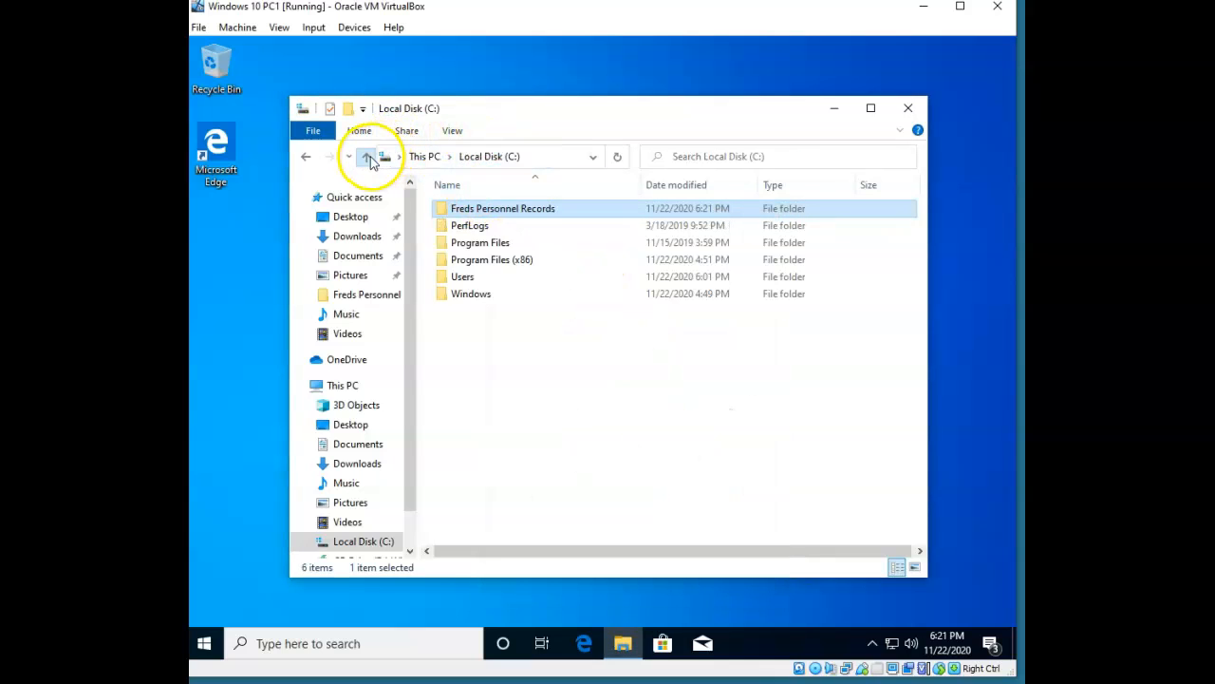
left_click(694, 503)
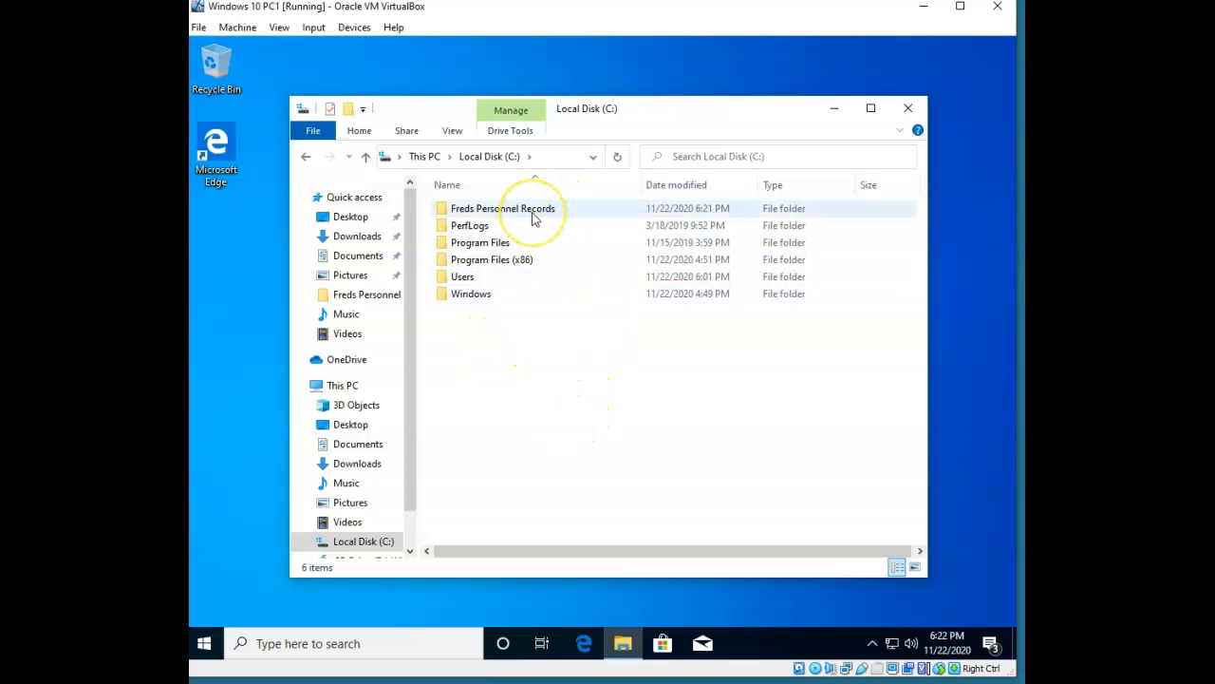
mouse_move(533, 218)
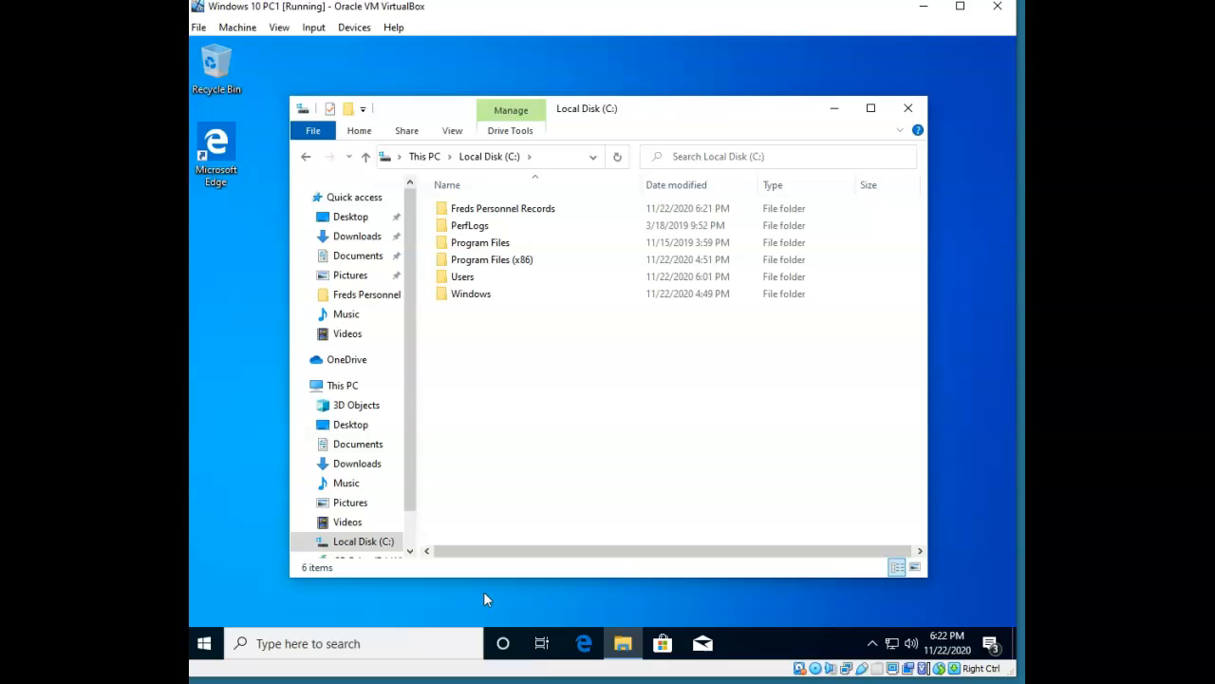
Open Module 10.docx from Word's Recent list and scroll to the security permissions notes.
left_click(461, 681)
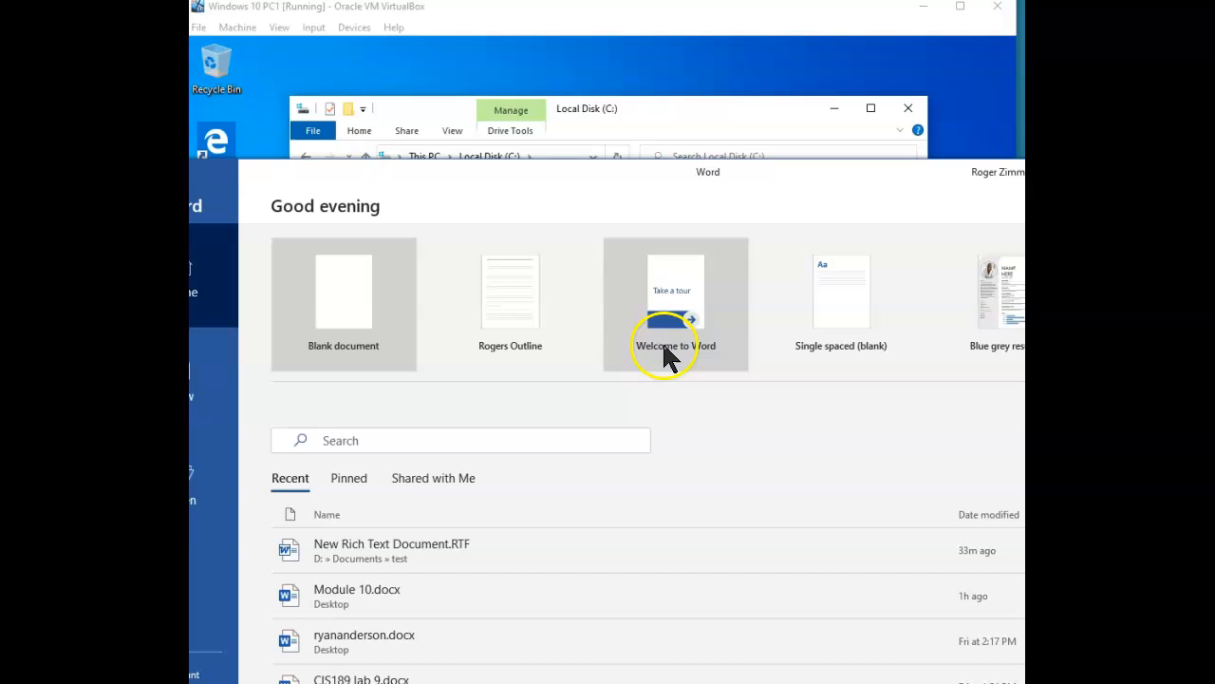
left_click(368, 607)
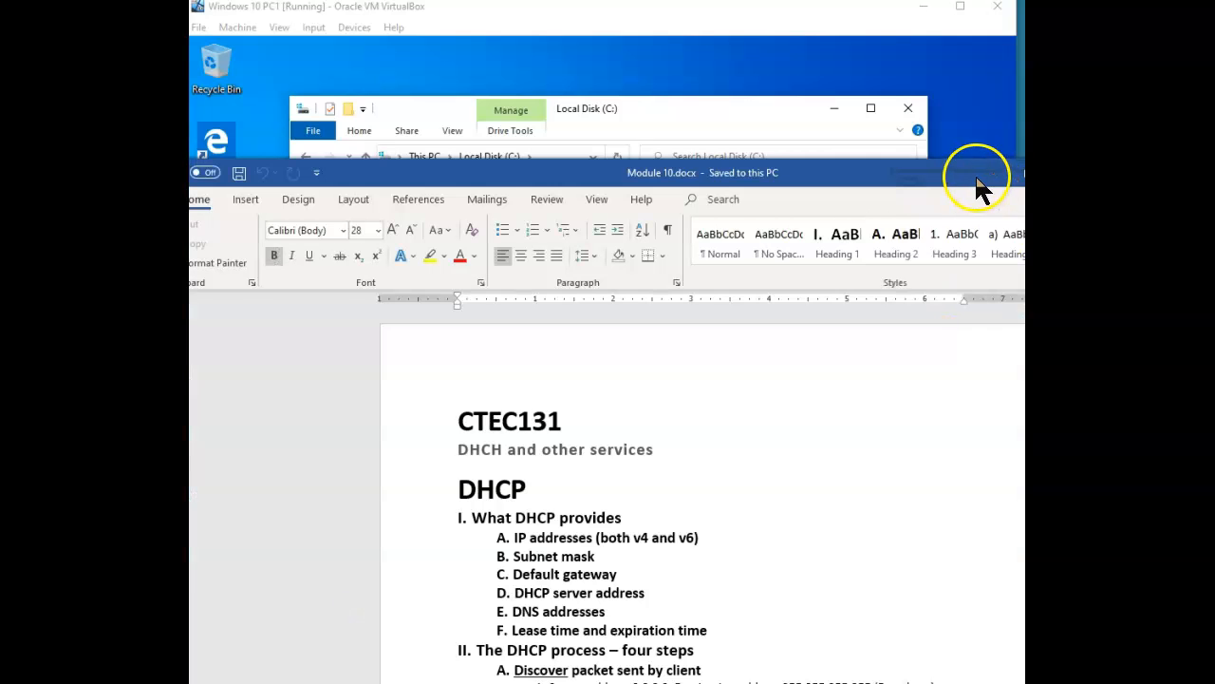
left_click_drag(977, 174, 923, 42)
scroll(890, 332, "down", 20)
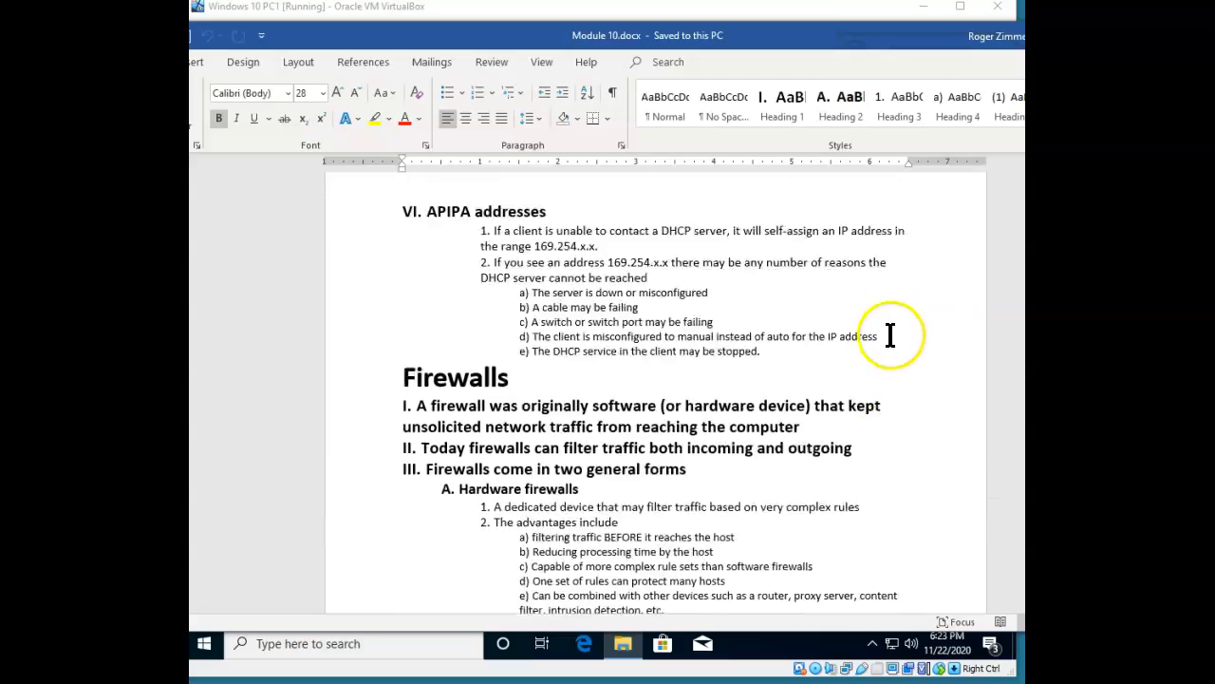
scroll(888, 323, "down", 20)
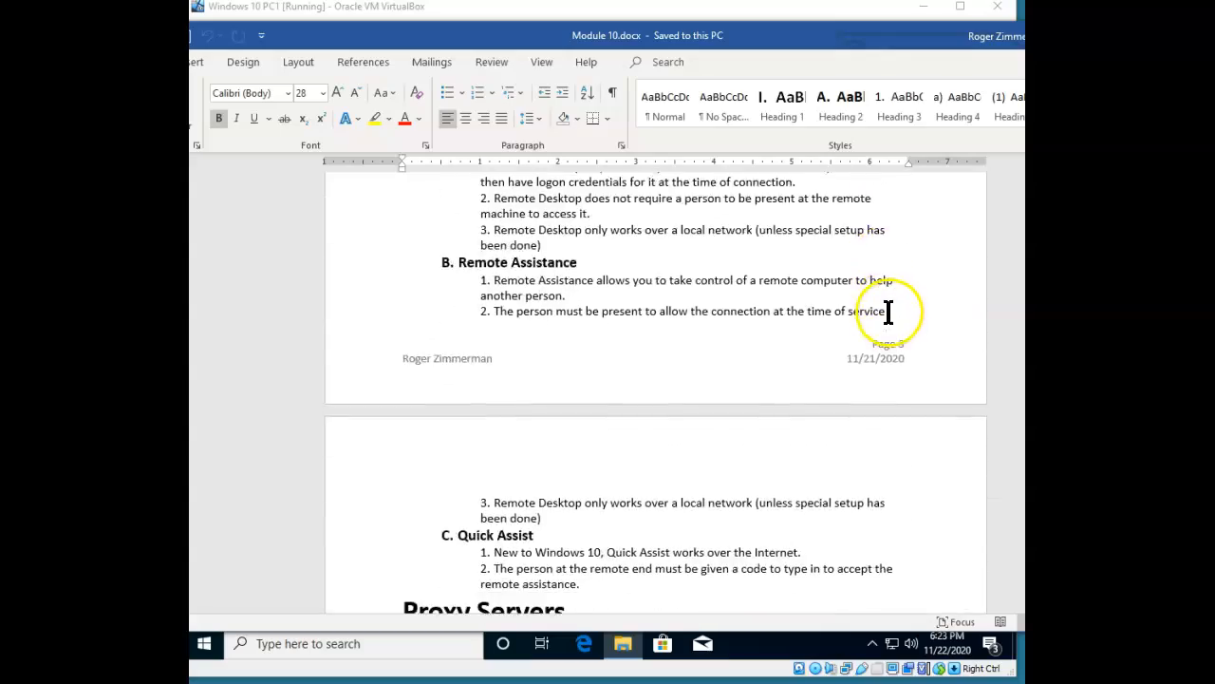
scroll(890, 313, "down", 20)
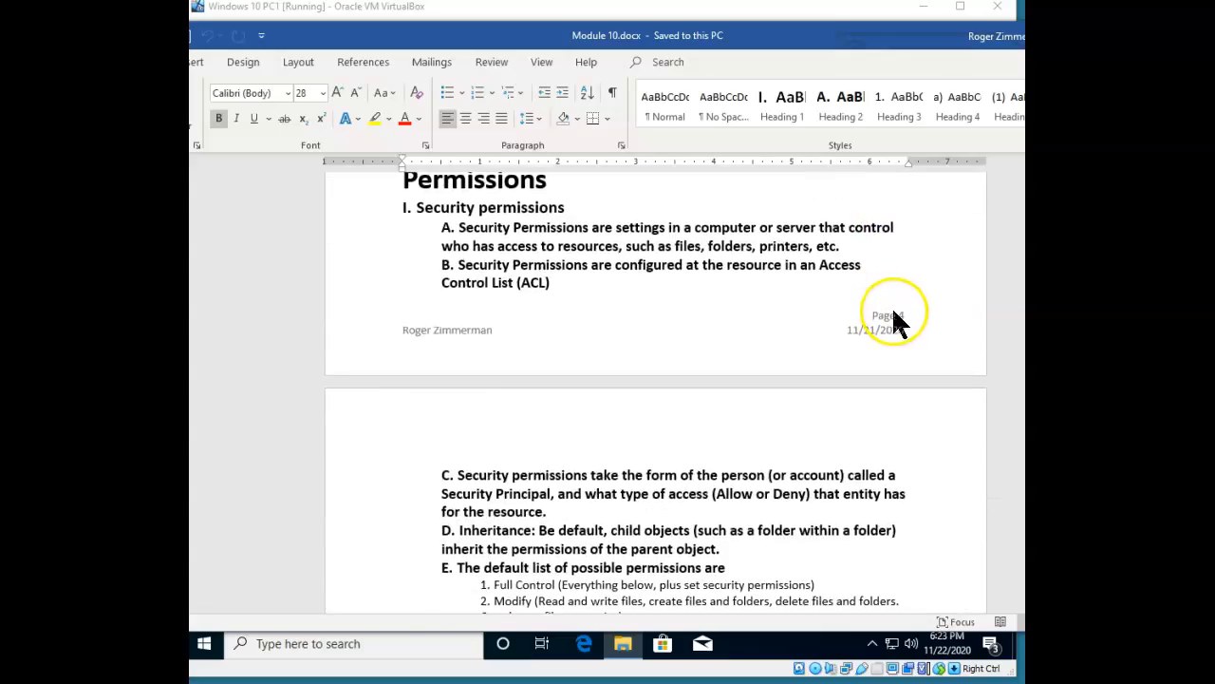
scroll(893, 318, "down", 7)
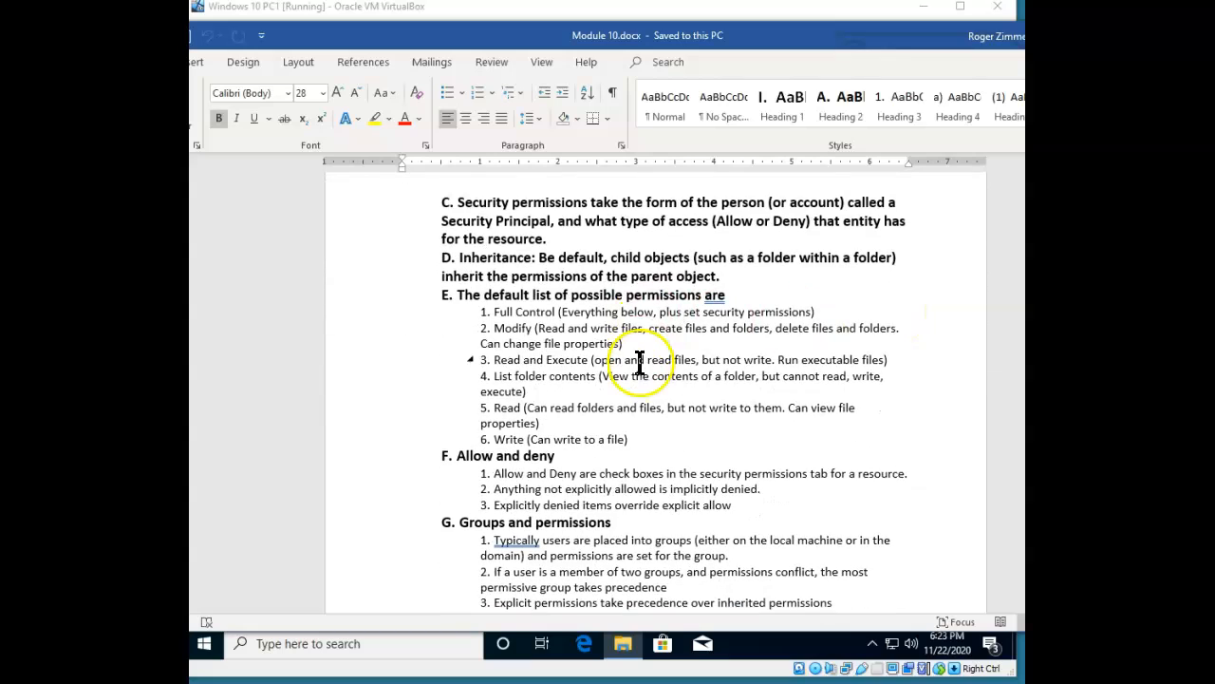
scroll(641, 361, "down", 2)
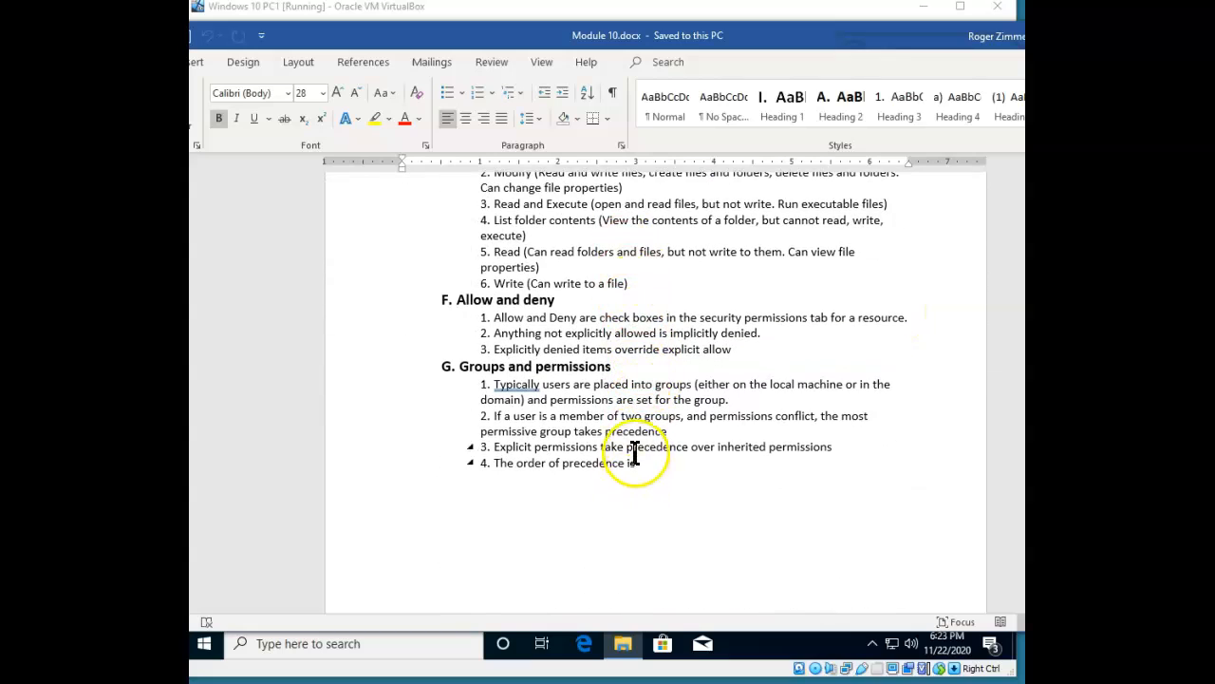
scroll(657, 318, "up", 3)
scroll(684, 306, "down", 3)
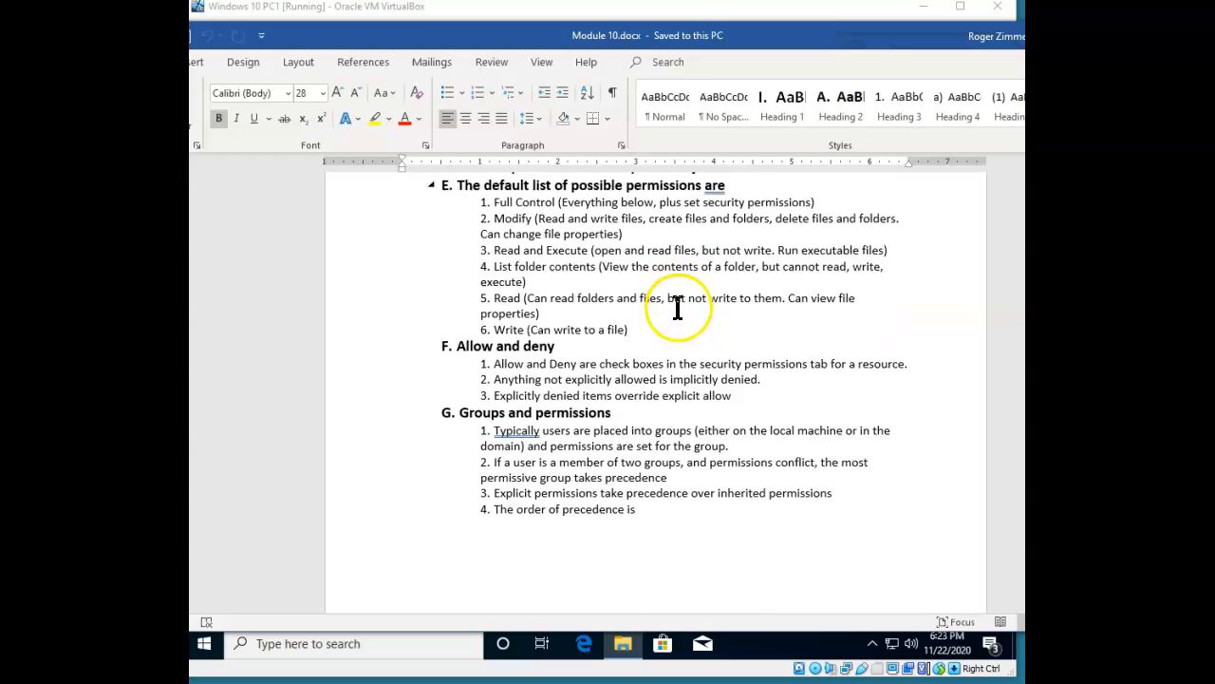
scroll(646, 318, "up", 2)
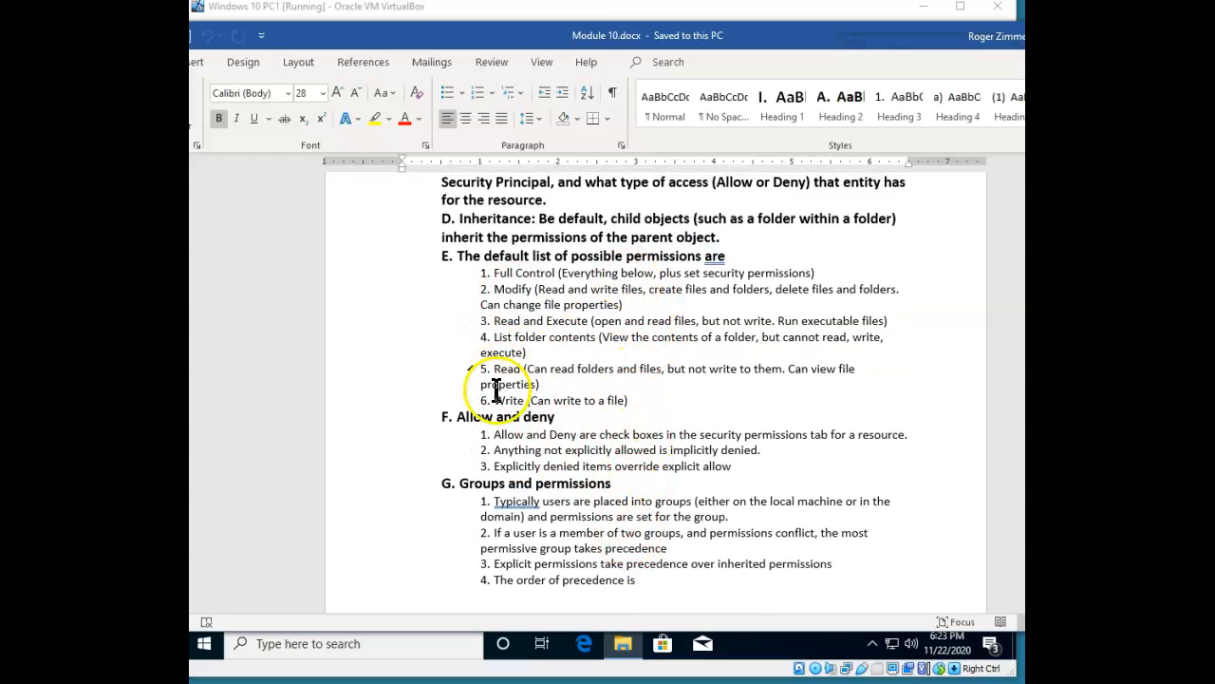
Highlight the Ownership note below the order of precedence line in the notes.
left_click(652, 581)
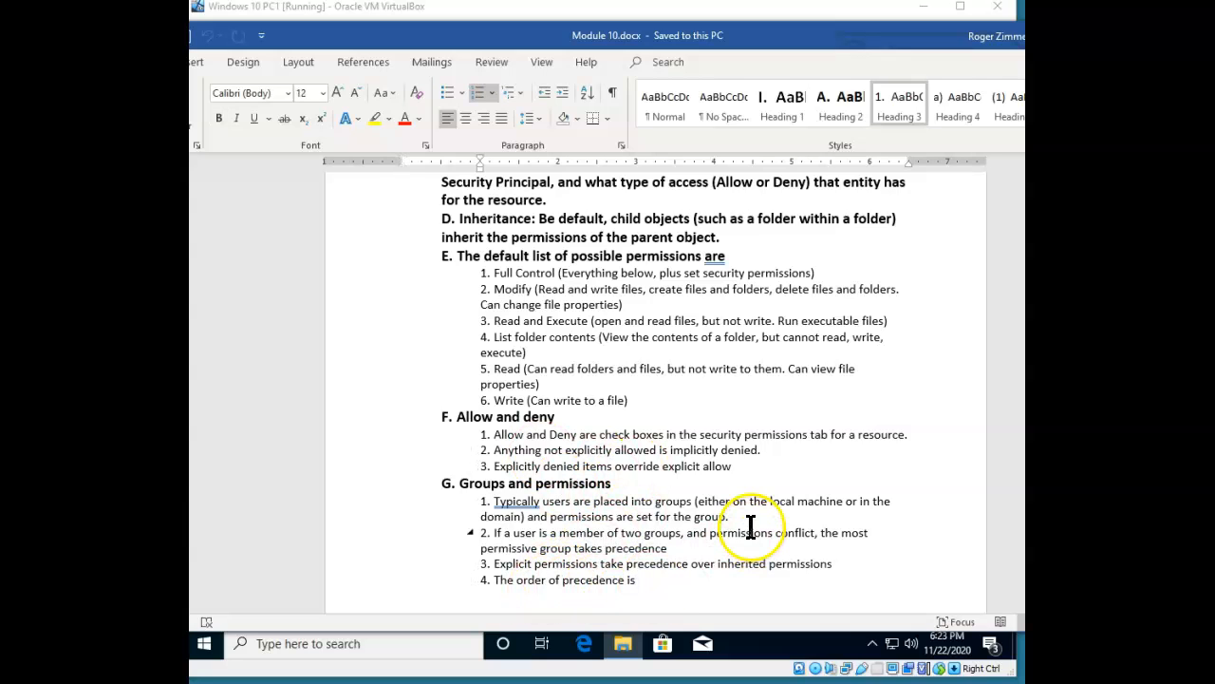
scroll(750, 525, "up", 2)
scroll(751, 506, "down", 10)
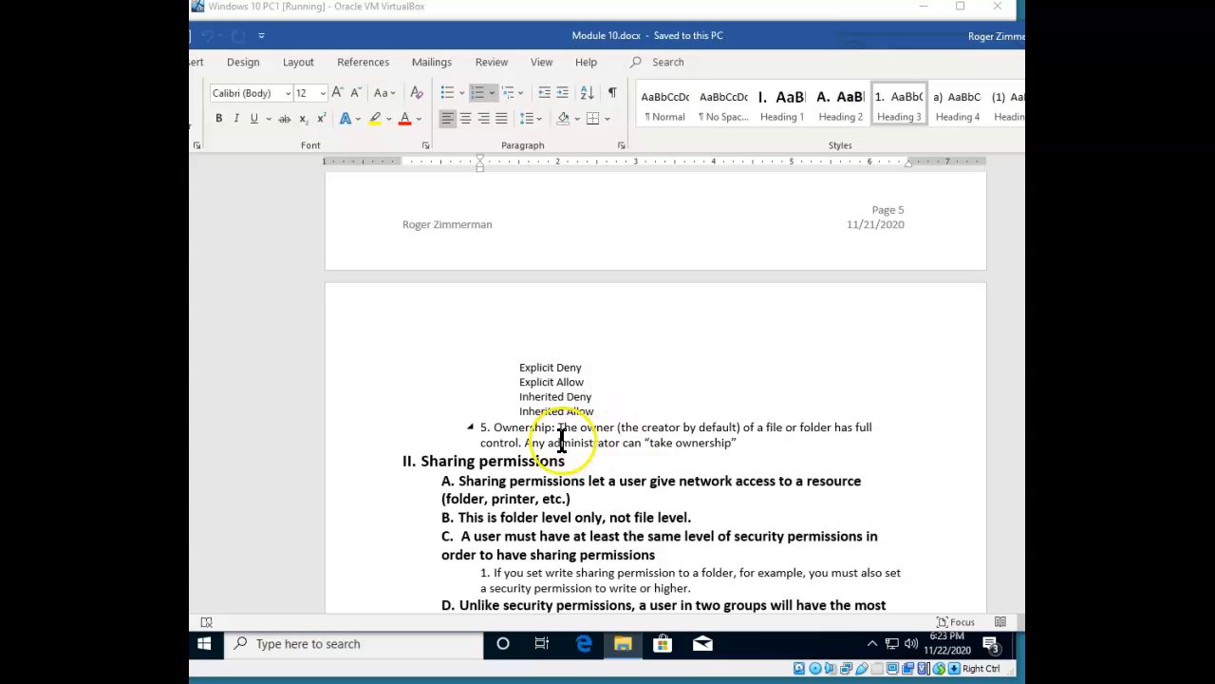
left_click_drag(494, 427, 745, 441)
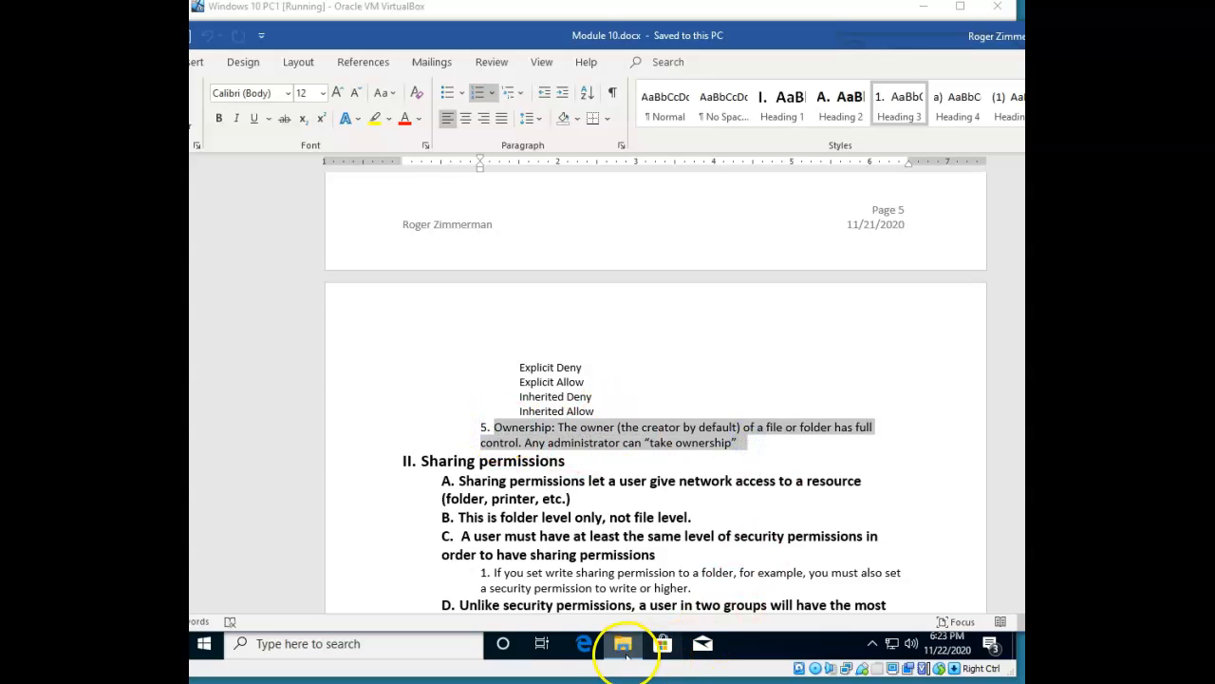
left_click(622, 644)
Read the Owner account in Freds Personnel Records' Advanced Security Settings, then close them.
left_click(623, 643)
left_click(627, 643)
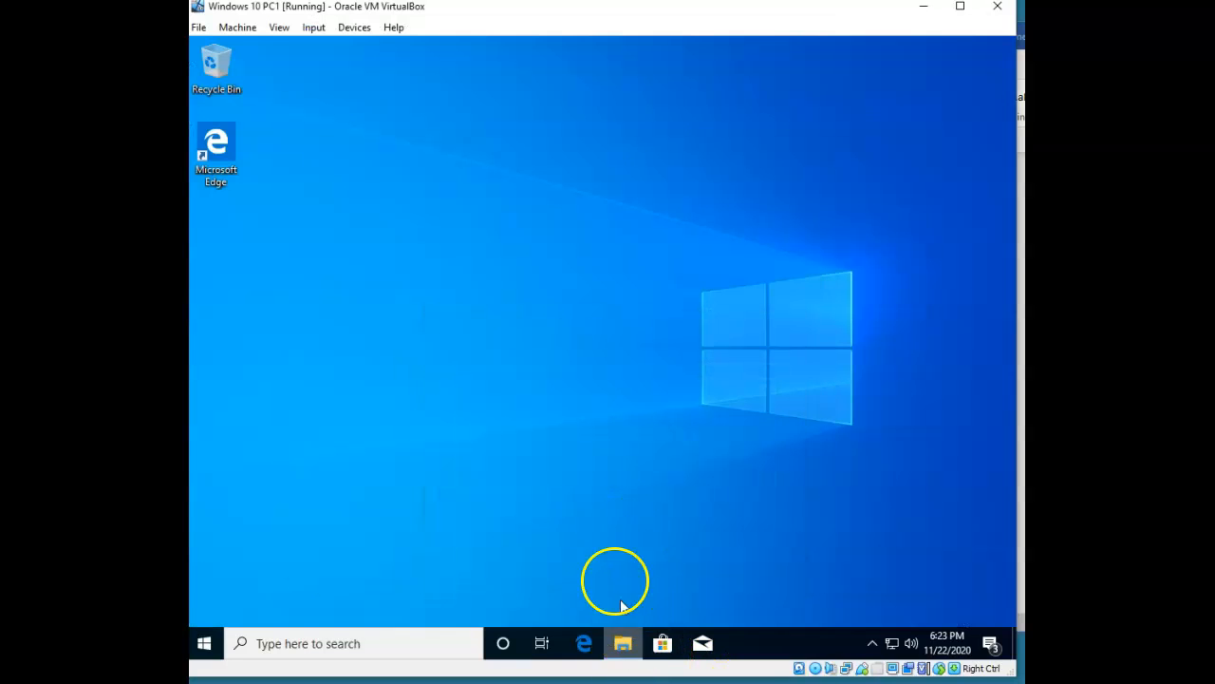
right_click(471, 215)
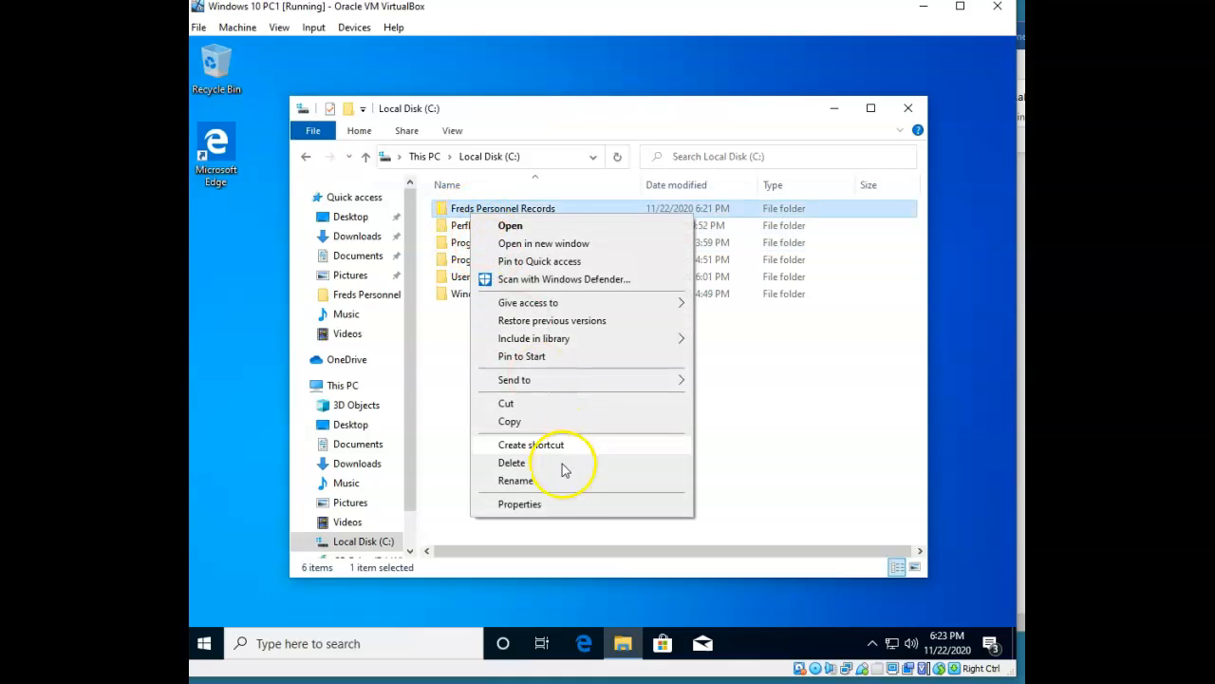
left_click(539, 504)
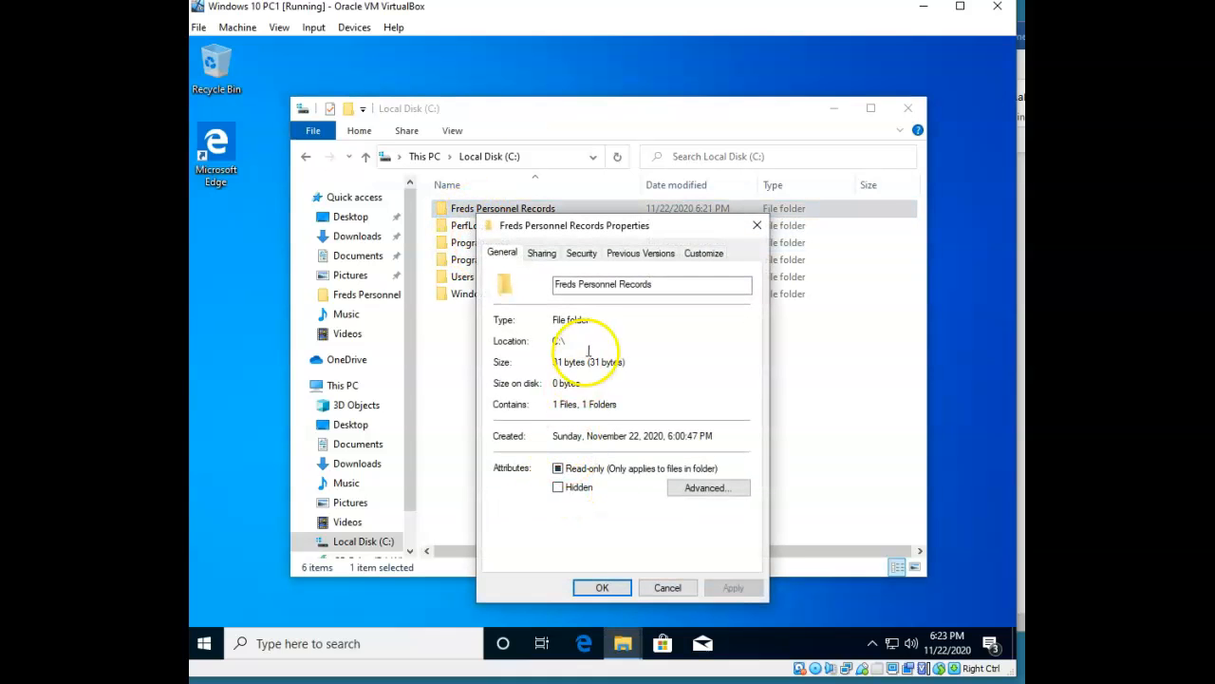
left_click(582, 252)
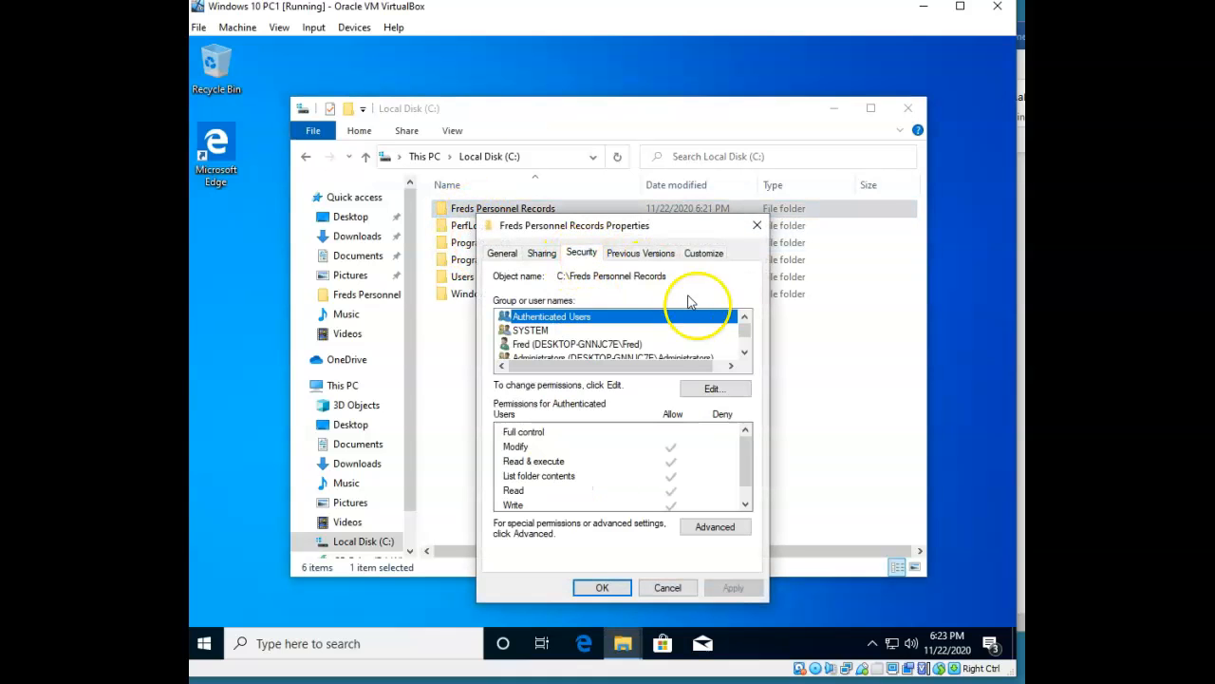
left_click(719, 528)
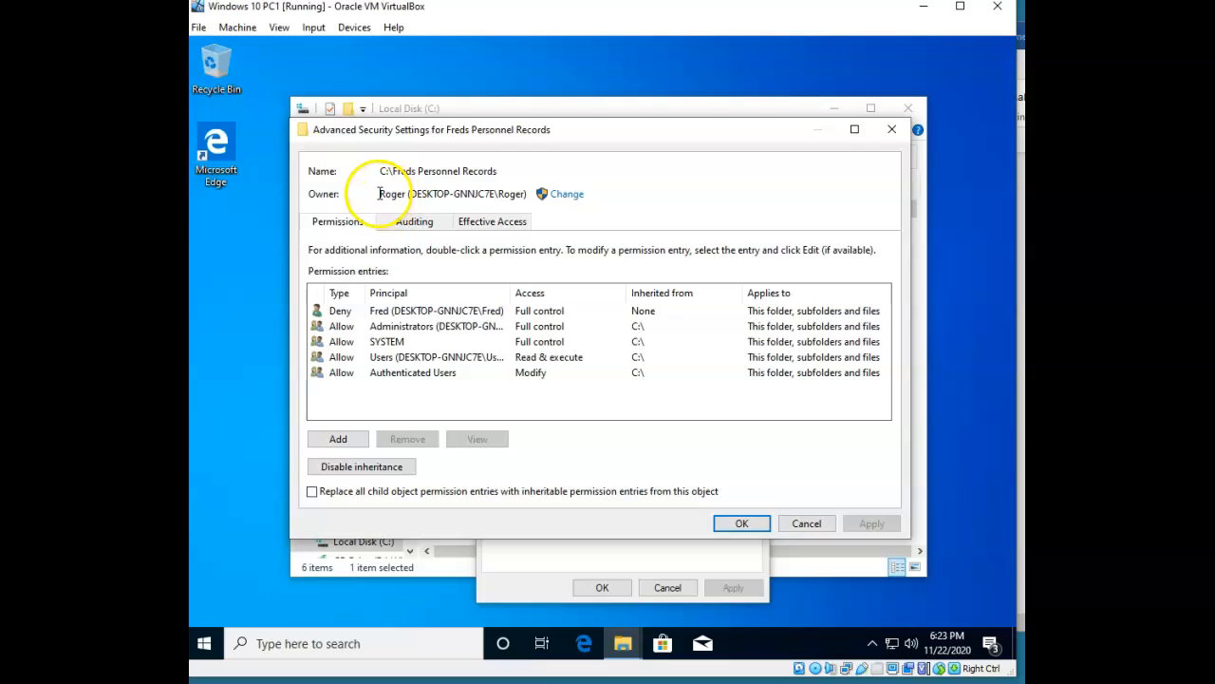
left_click_drag(379, 194, 524, 189)
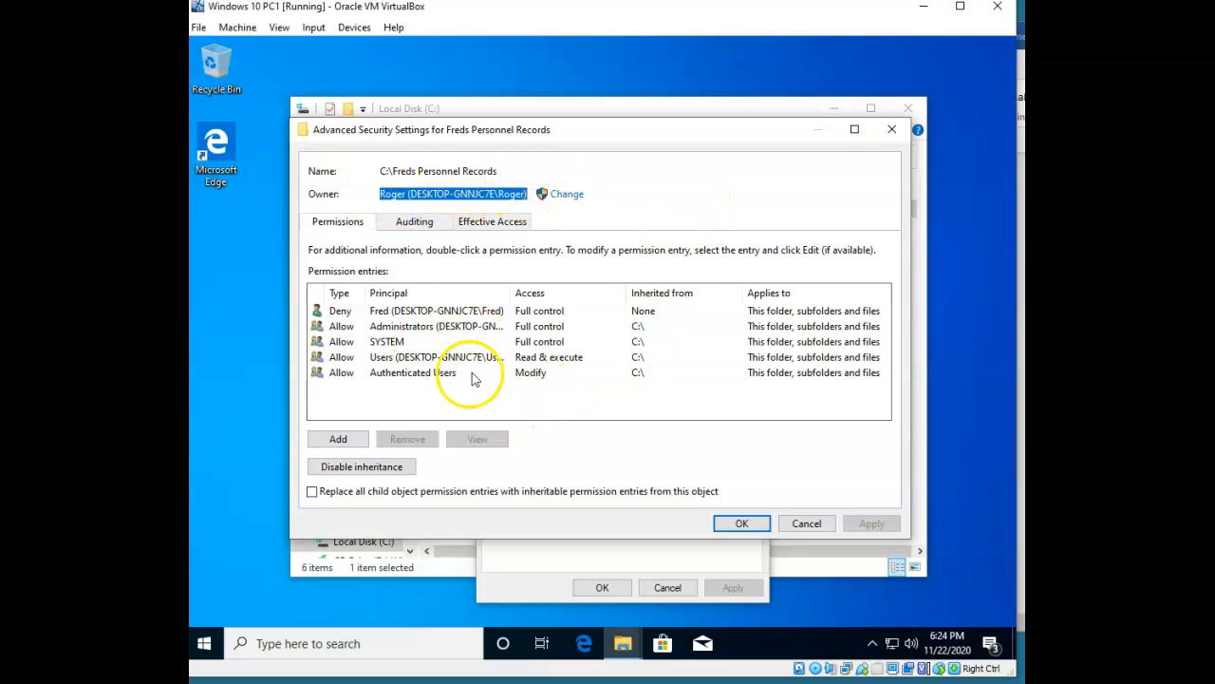
left_click(806, 525)
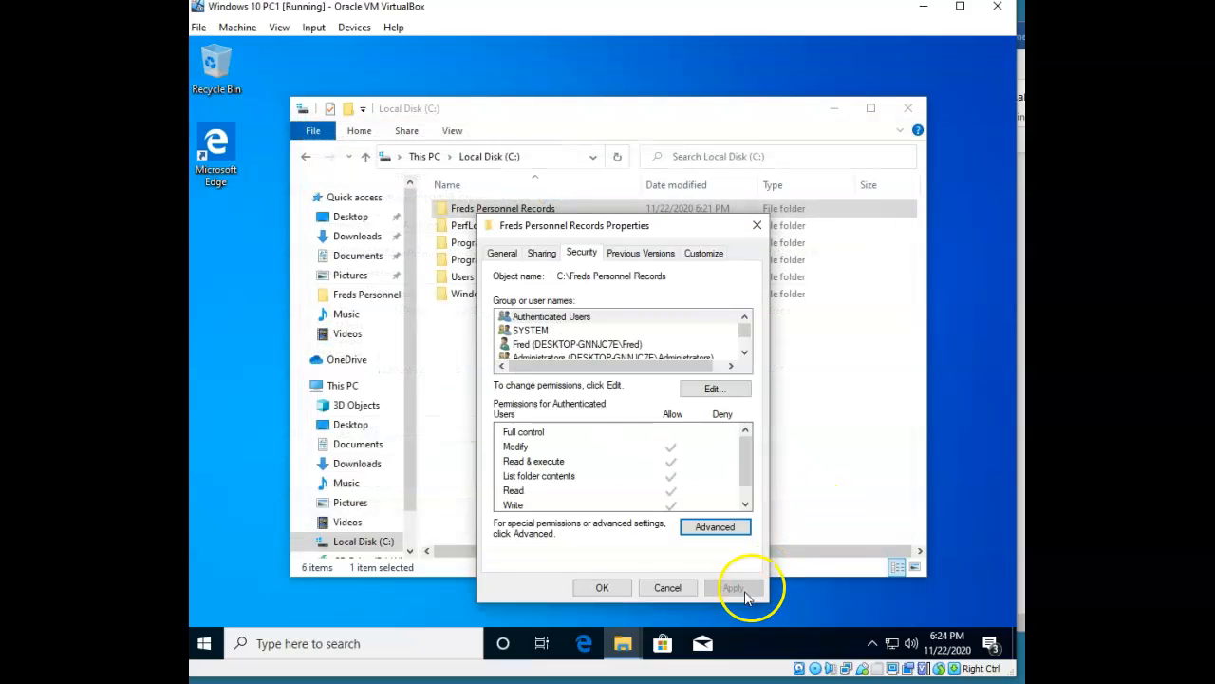